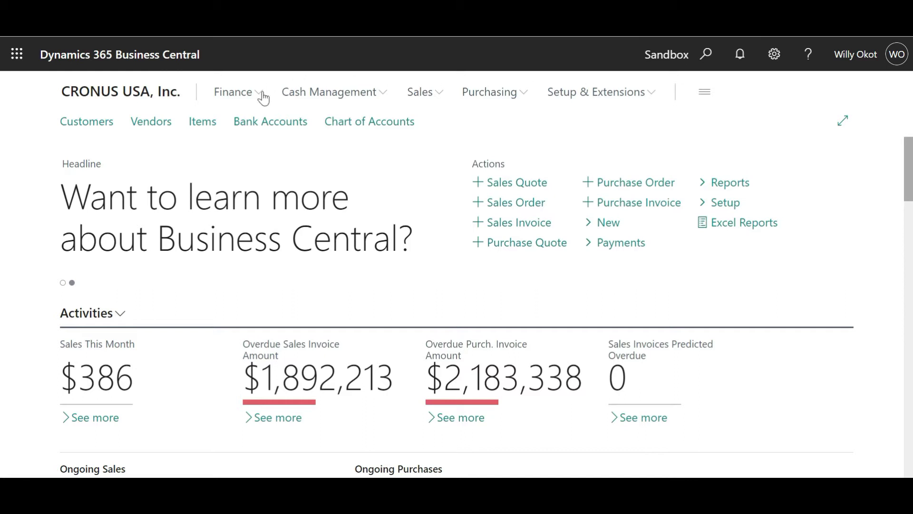
left_click(775, 54)
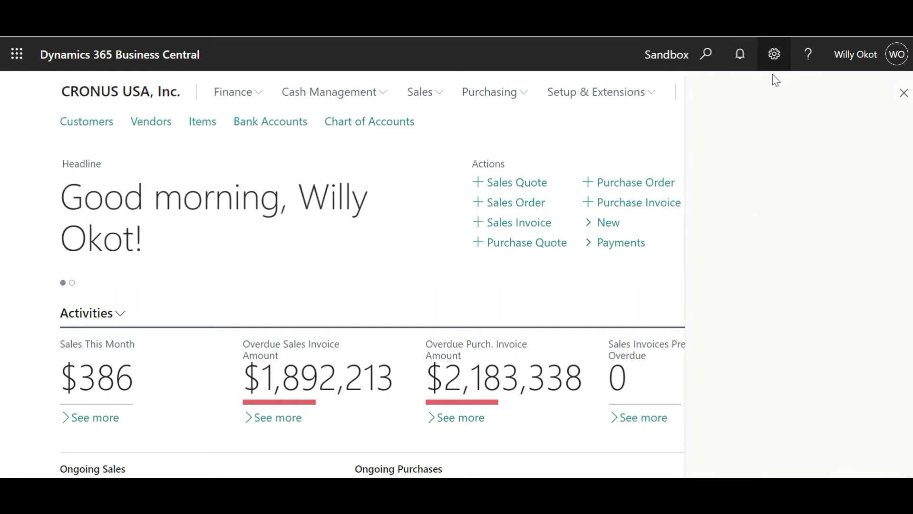
left_click(737, 172)
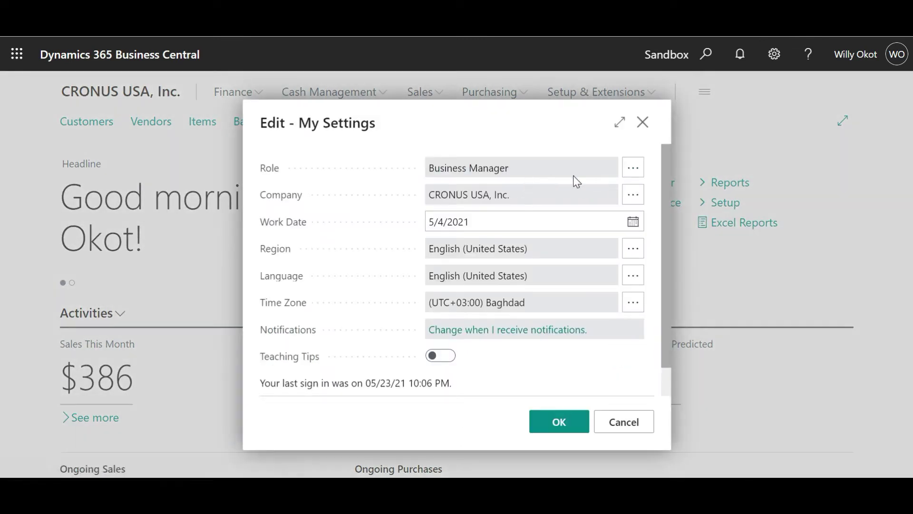
left_click(629, 172)
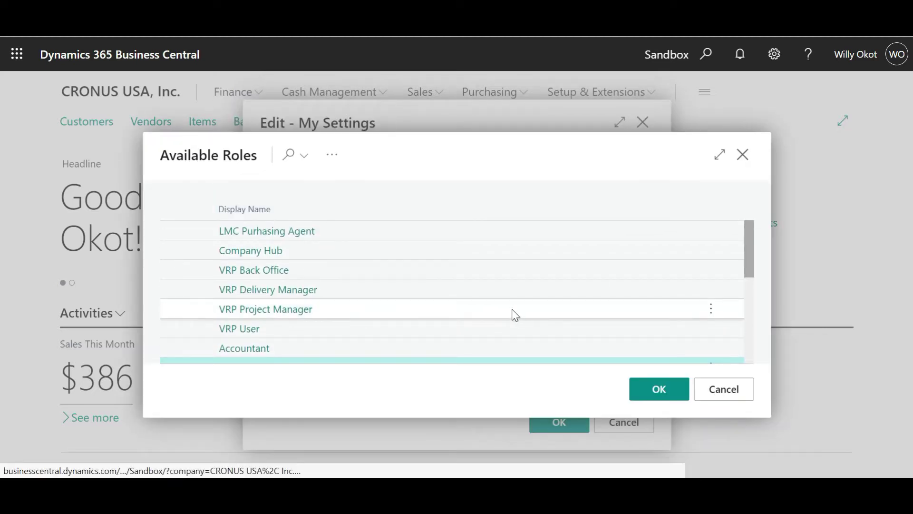
scroll(512, 315, "down", 2)
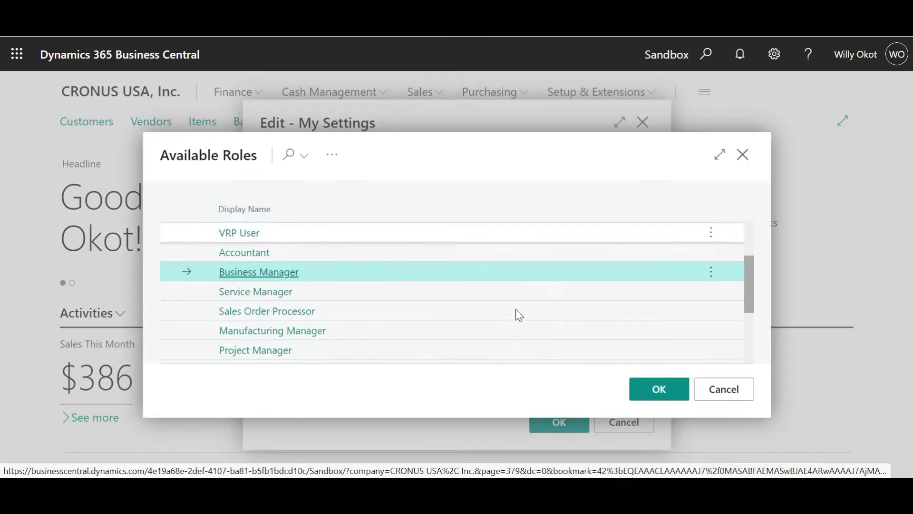
left_click(736, 389)
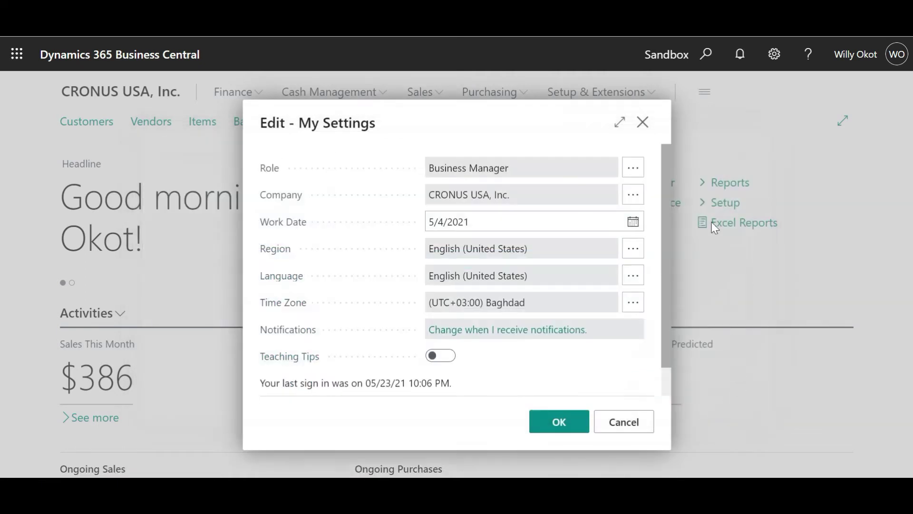
left_click(627, 428)
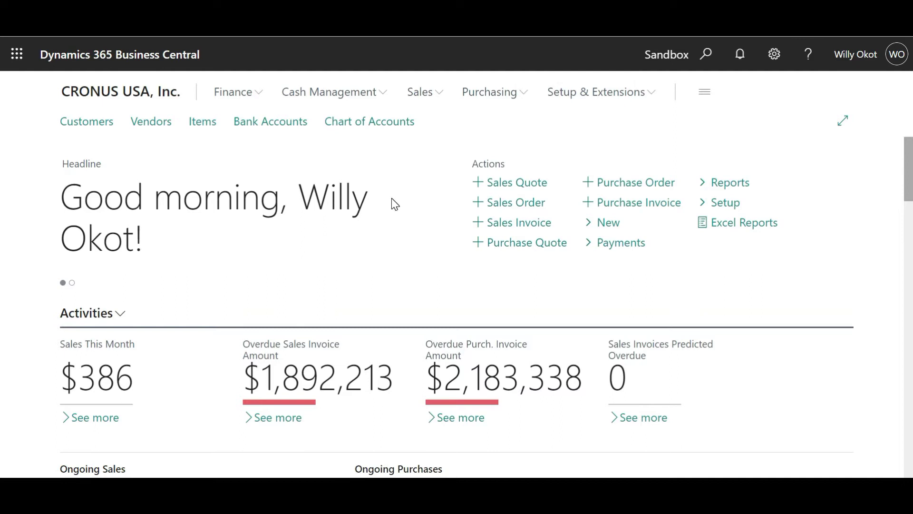
- Search for 'permiss' with Tell Me and open the Permission Sets list
left_click(706, 54)
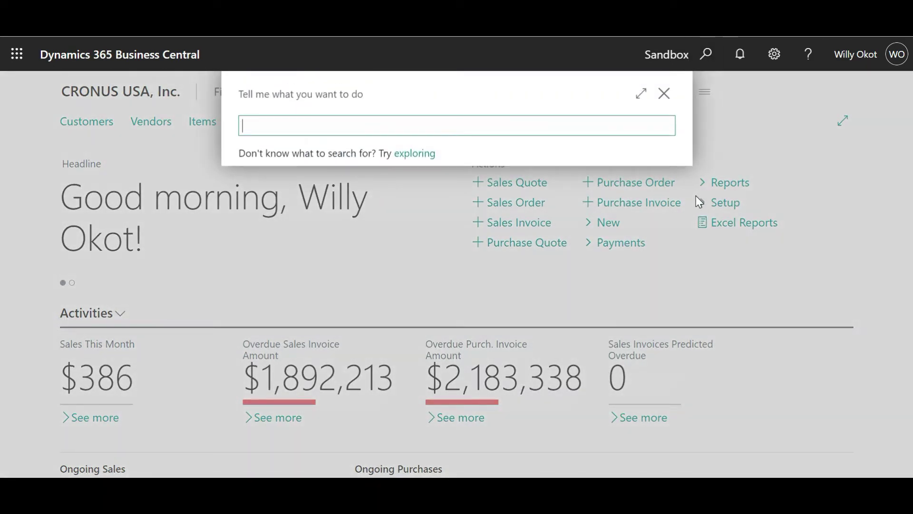
type("permiss")
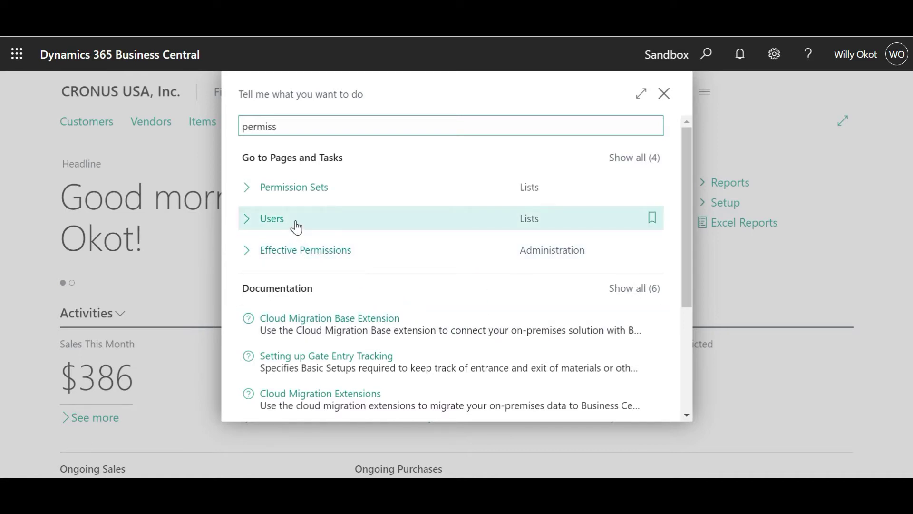
left_click(300, 188)
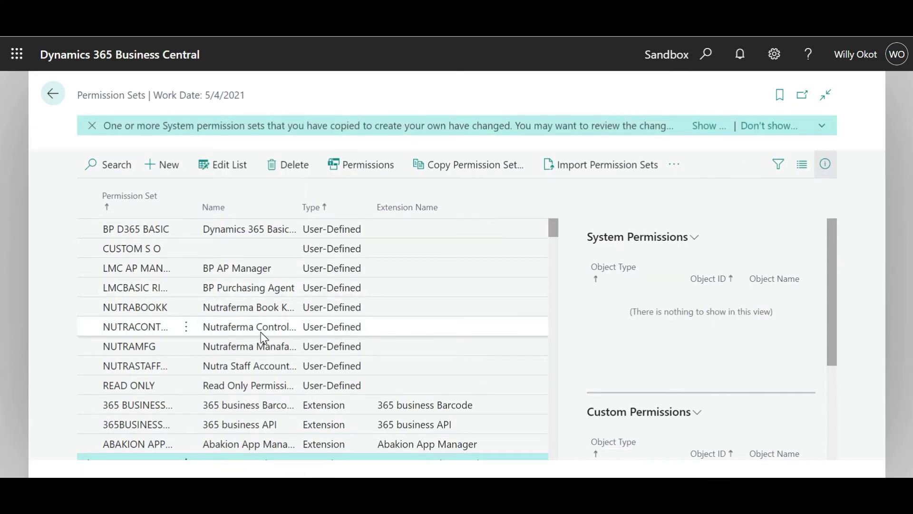
- Scroll through the Permission Sets list to review user-defined and extension sets
scroll(260, 332, "down", 3)
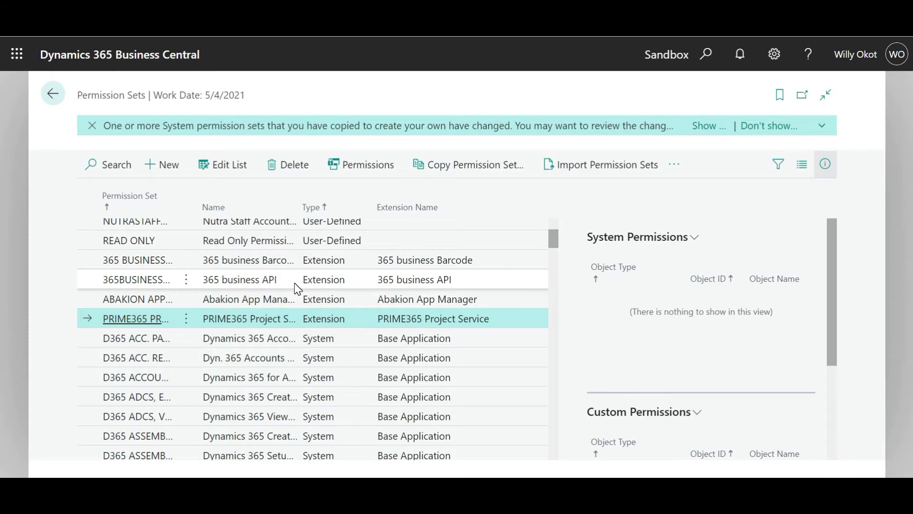
scroll(318, 367, "down", 2)
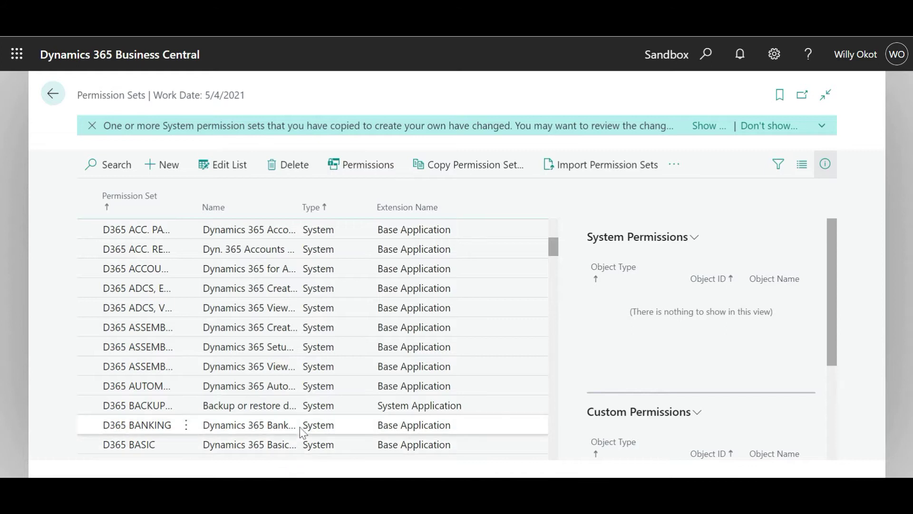
scroll(303, 430, "down", 5)
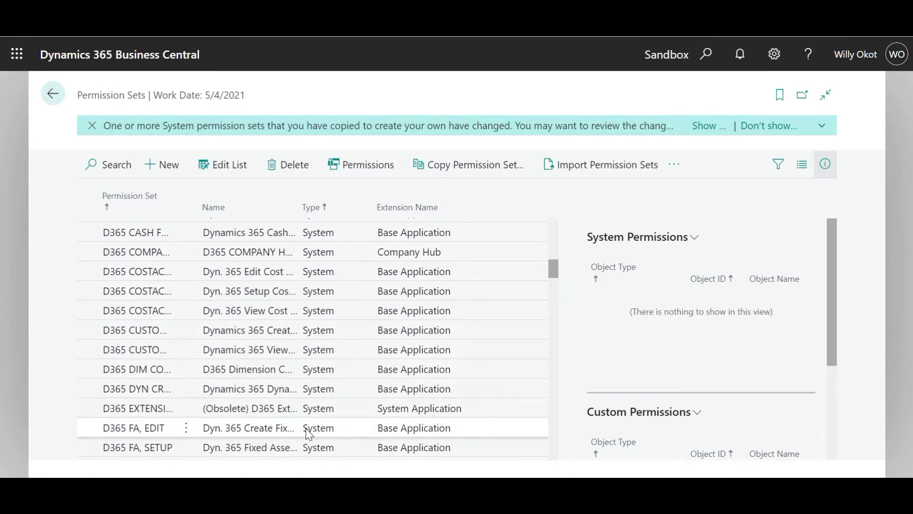
scroll(307, 434, "down", 8)
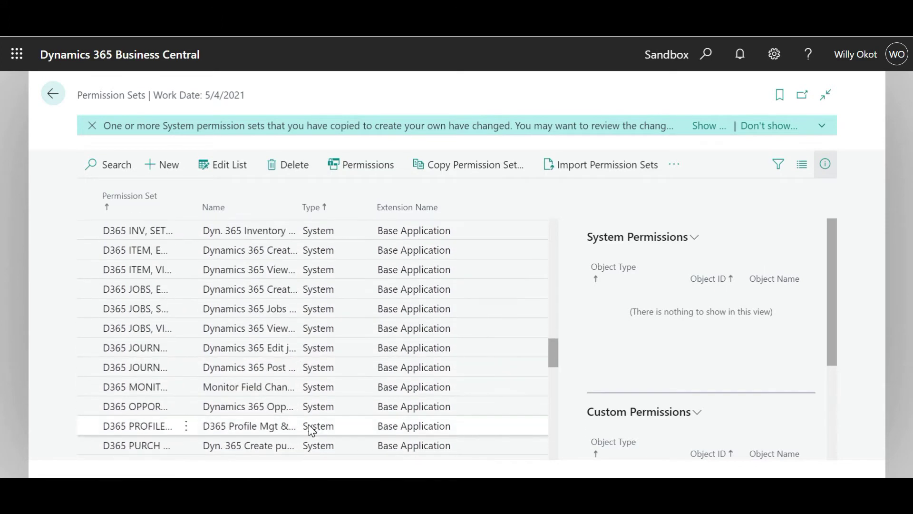
scroll(312, 430, "down", 8)
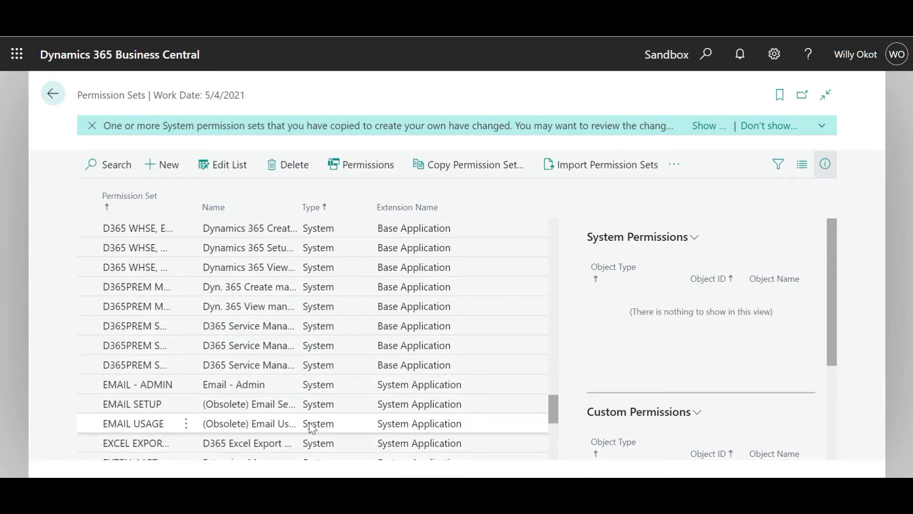
scroll(312, 428, "down", 5)
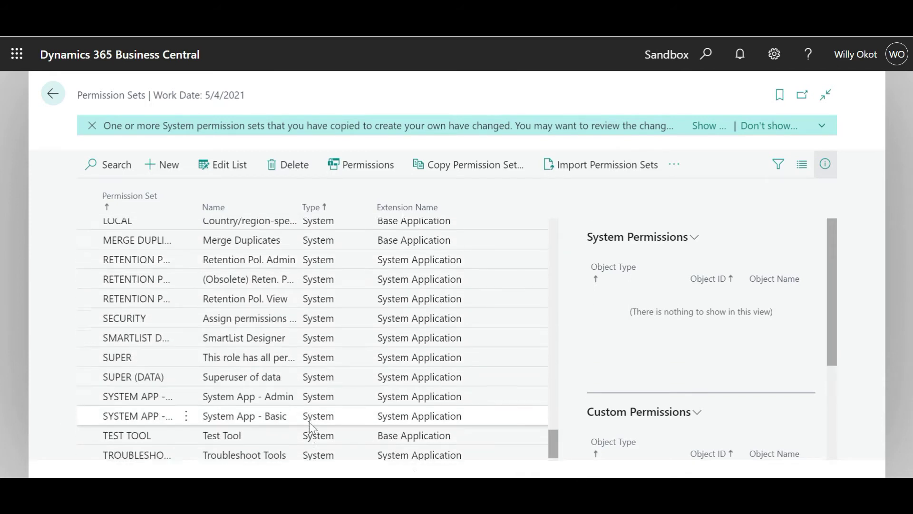
scroll(312, 428, "down", 1)
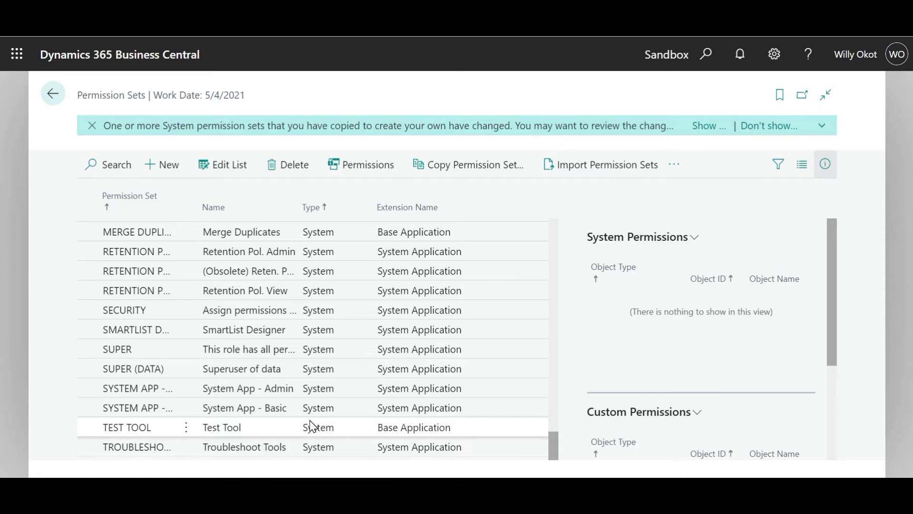
scroll(312, 428, "up", 6)
scroll(314, 421, "up", 10)
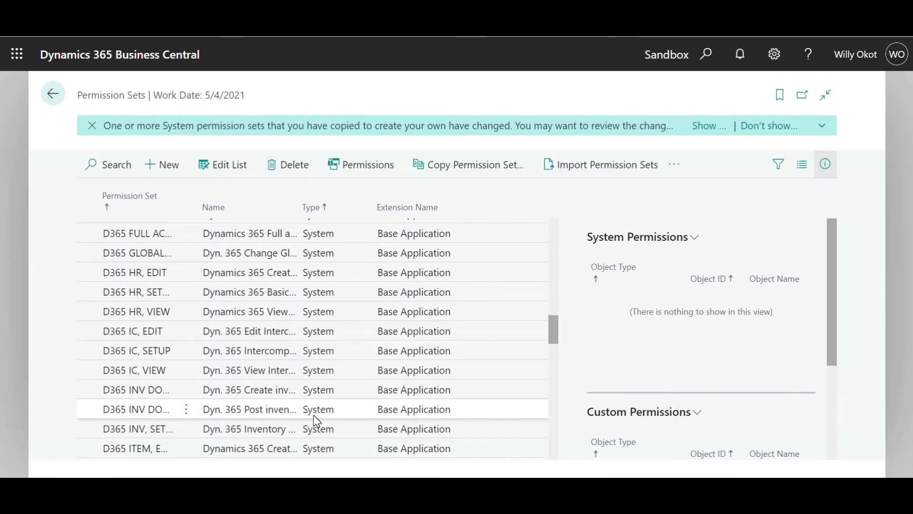
scroll(314, 421, "up", 3)
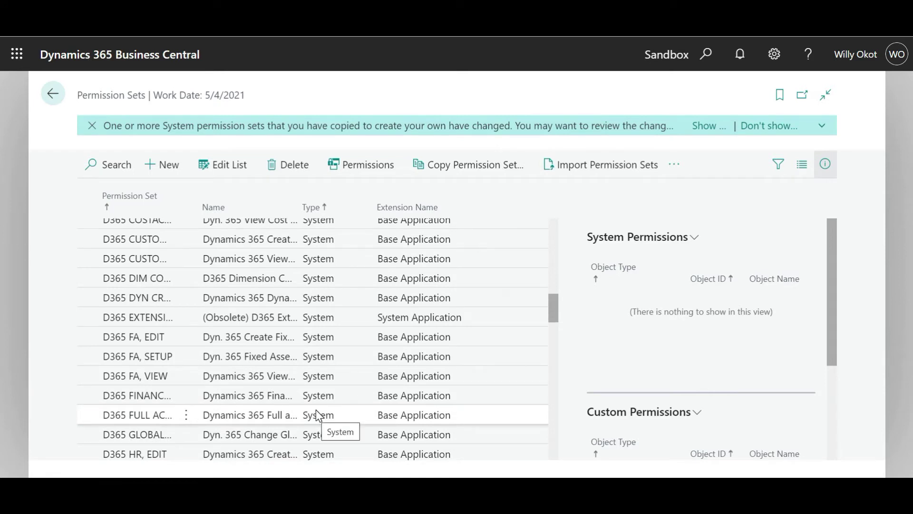
scroll(318, 416, "up", 8)
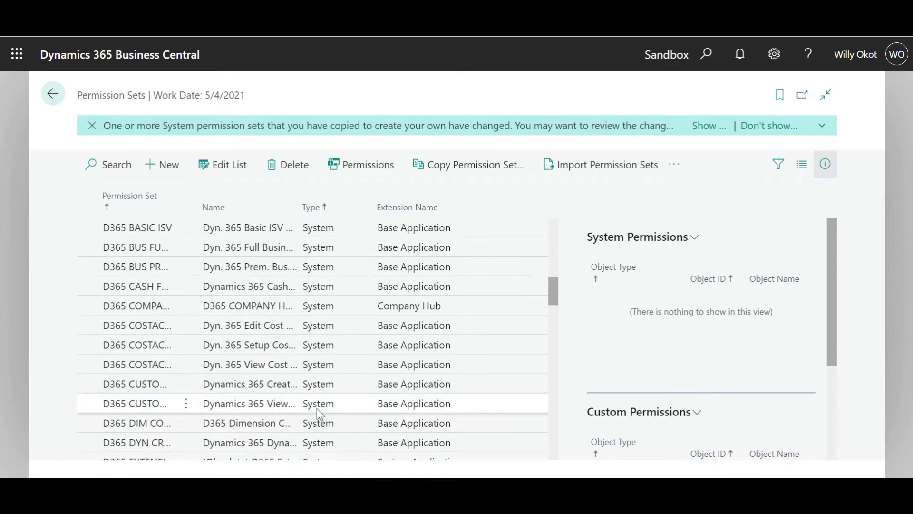
scroll(318, 407, "up", 1)
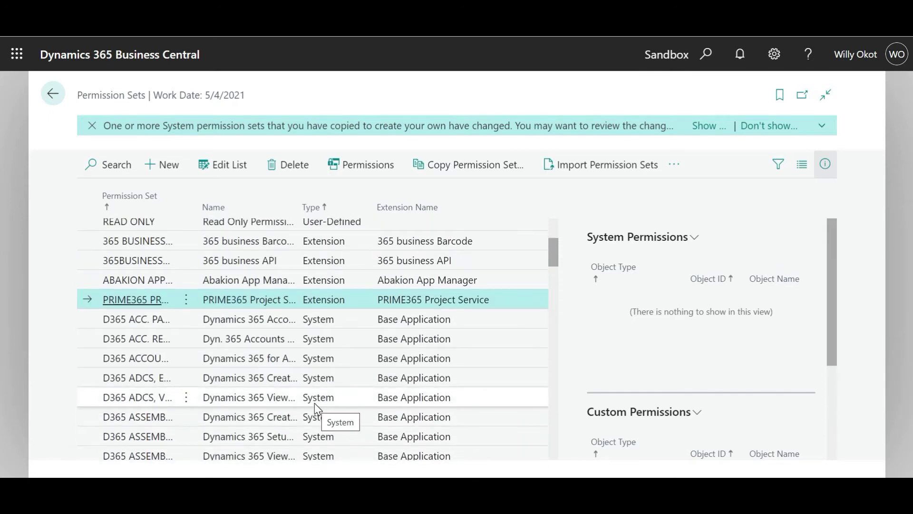
scroll(315, 407, "up", 2)
scroll(315, 404, "up", 1)
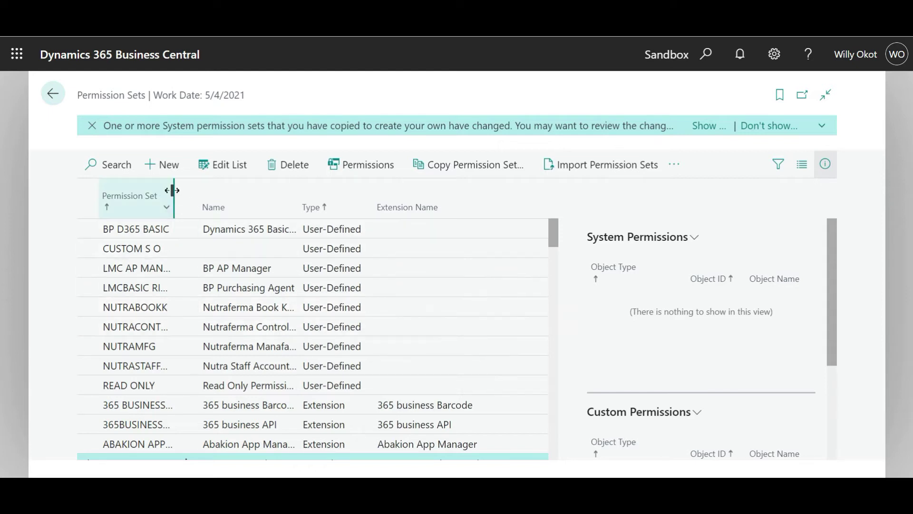
- Add a new permission set with code CUSTOM PERMISSION and name Custom Permission
left_click(169, 168)
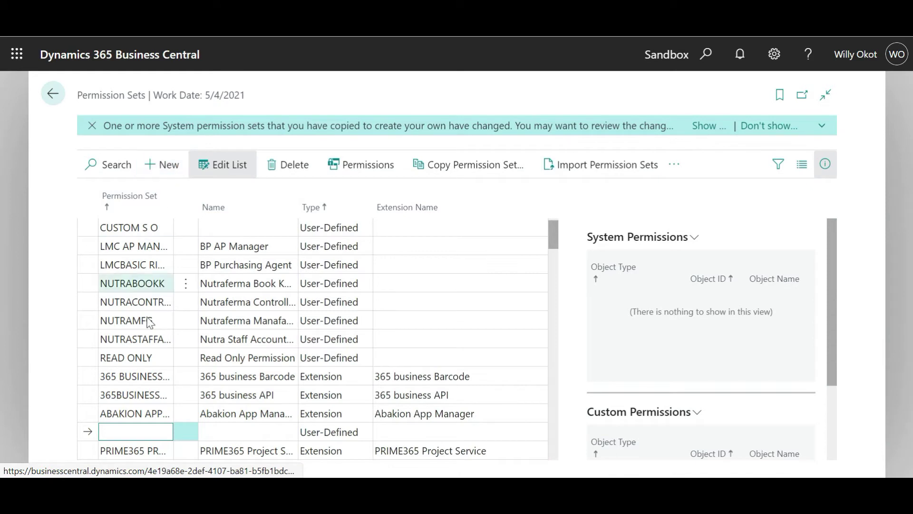
type("c")
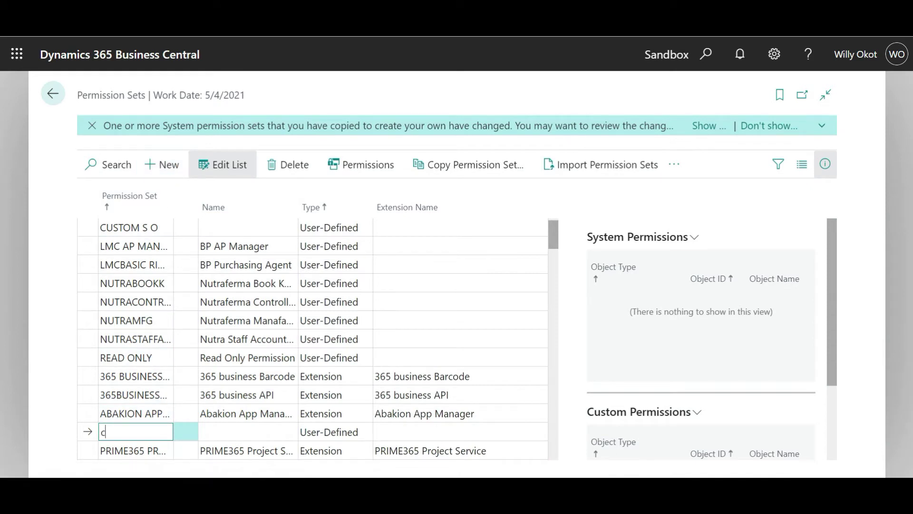
type("ustom Permission")
key("Tab")
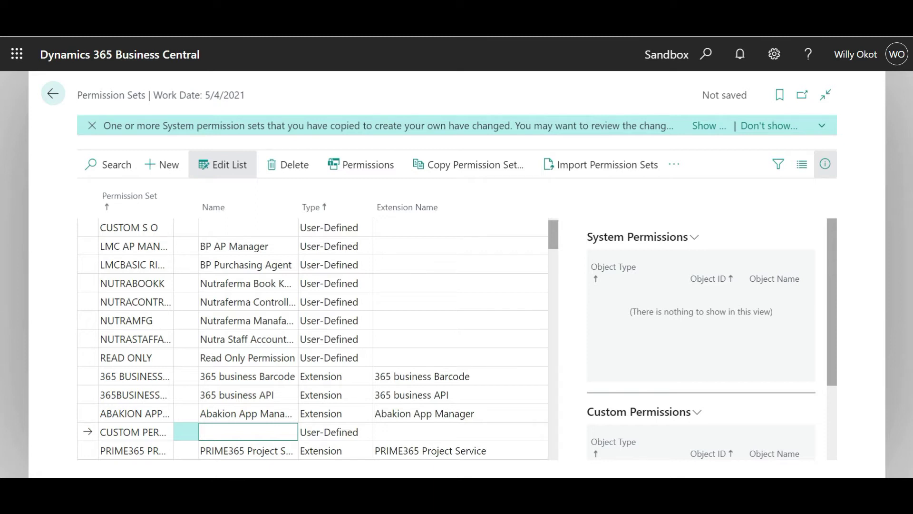
type("C")
type("o")
type("stom Per")
type("mission")
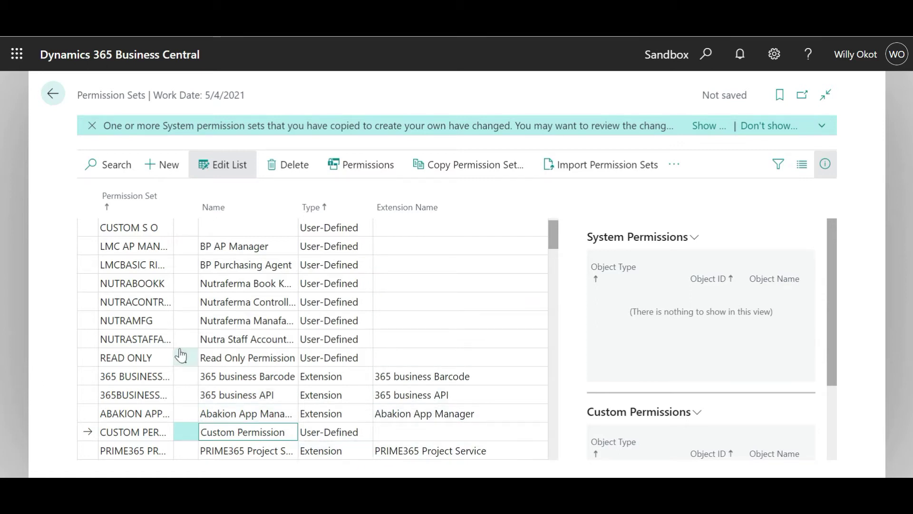
left_click(53, 324)
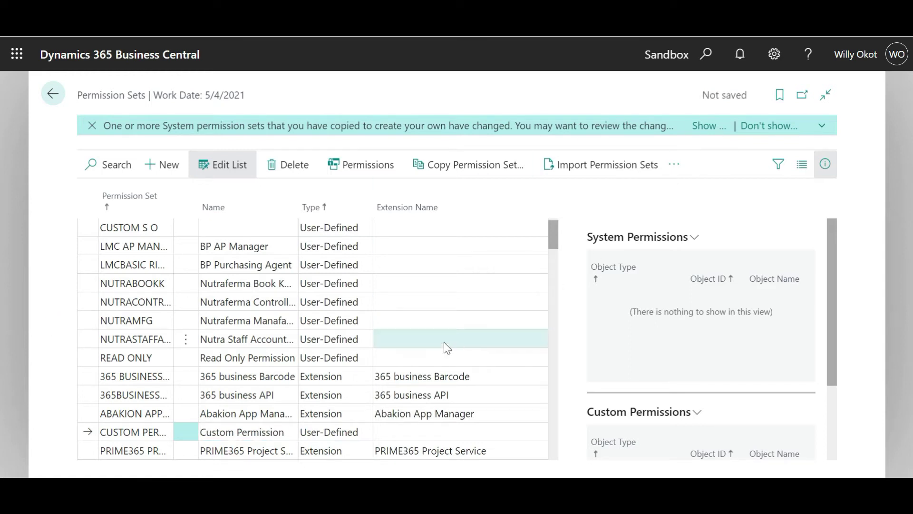
- Save the new CUSTOM PERMISSION row, then open and dismiss its actions menu
left_click(577, 200)
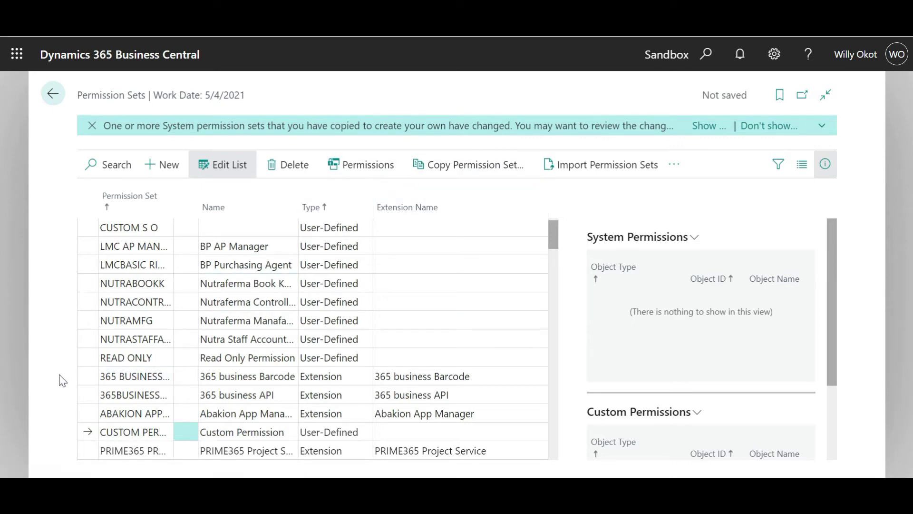
left_click(135, 432)
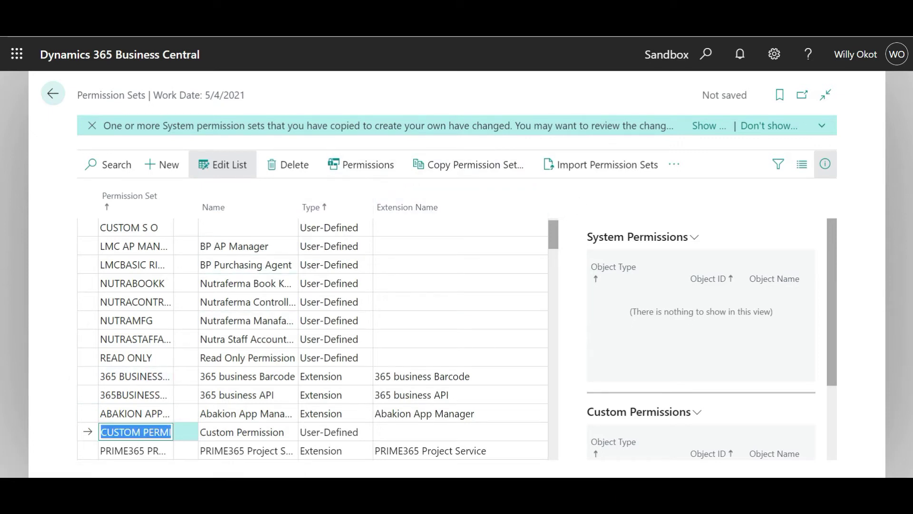
key("Tab")
left_click(226, 413)
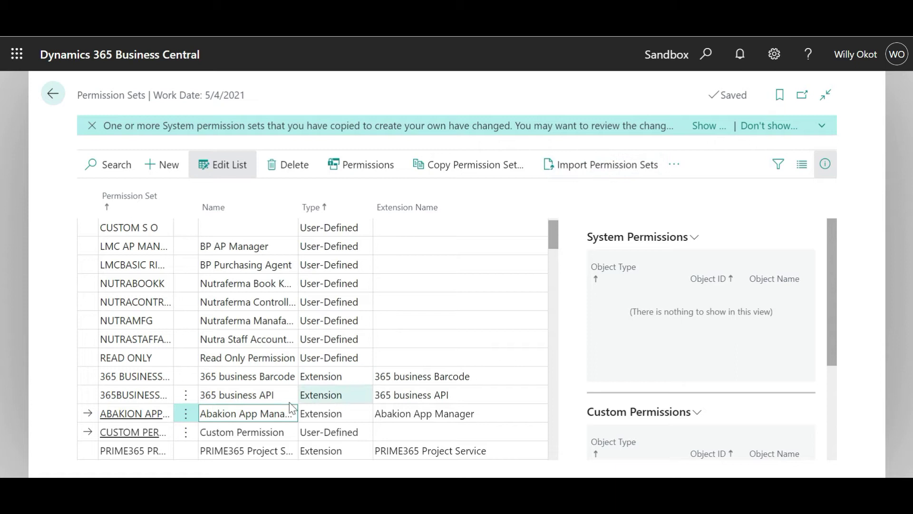
left_click(185, 432)
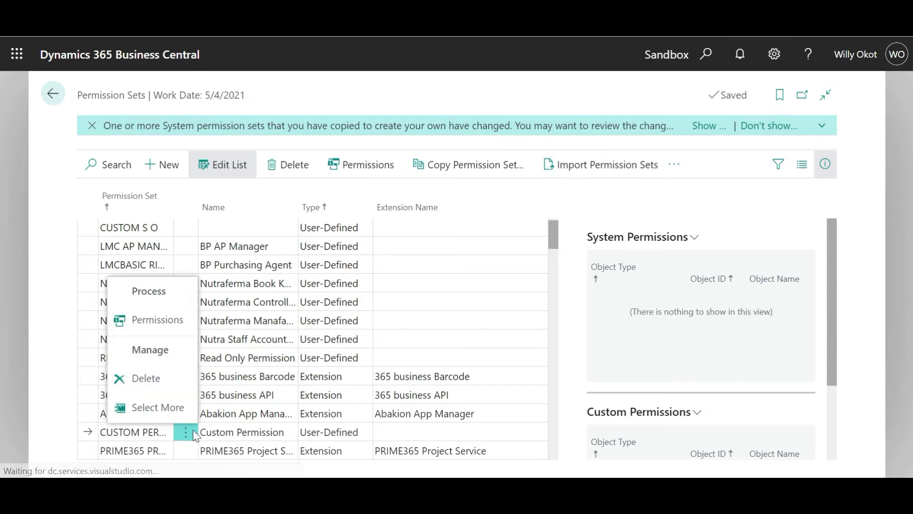
left_click(29, 376)
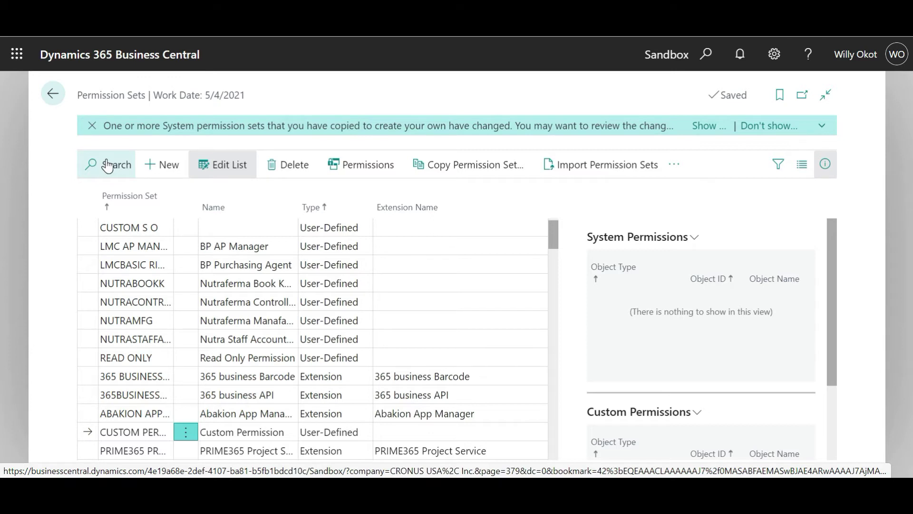
- Open CUSTOM PERMISSION's permission lines in Edit List mode and view the Object Type choices
left_click(374, 168)
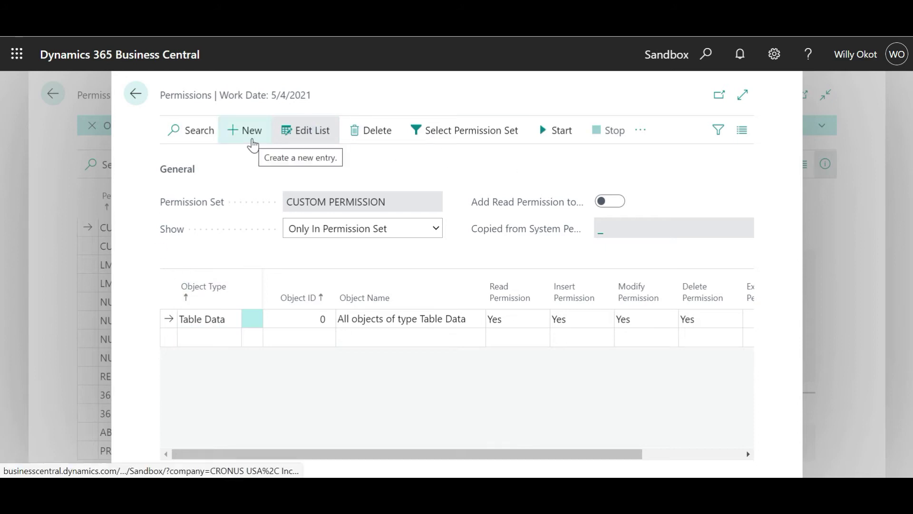
left_click(314, 139)
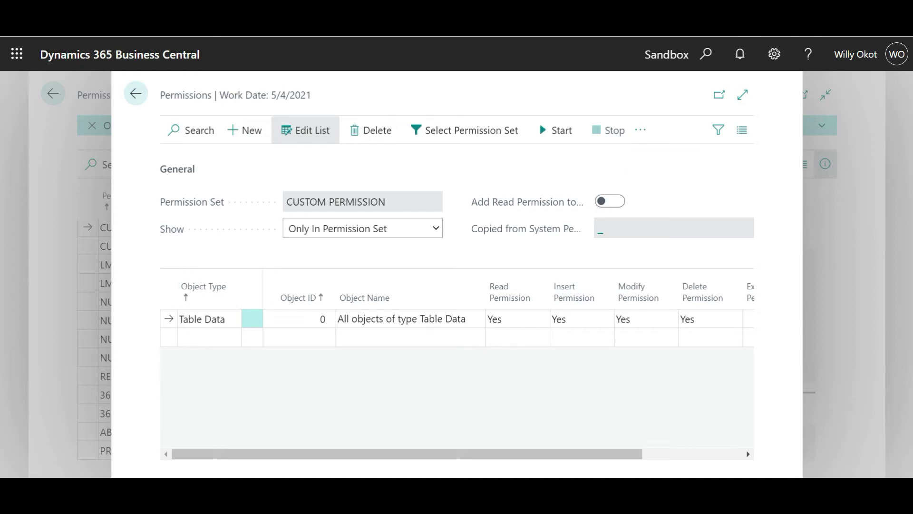
left_click(231, 322)
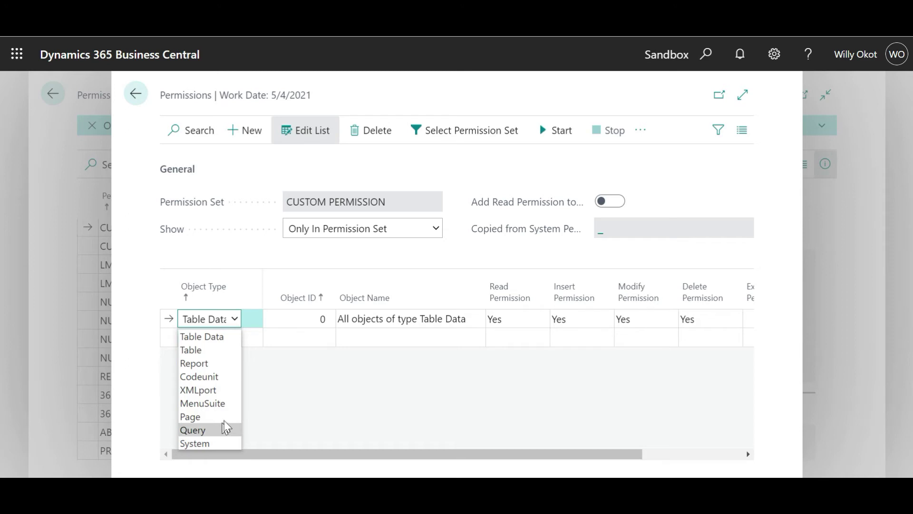
left_click(269, 385)
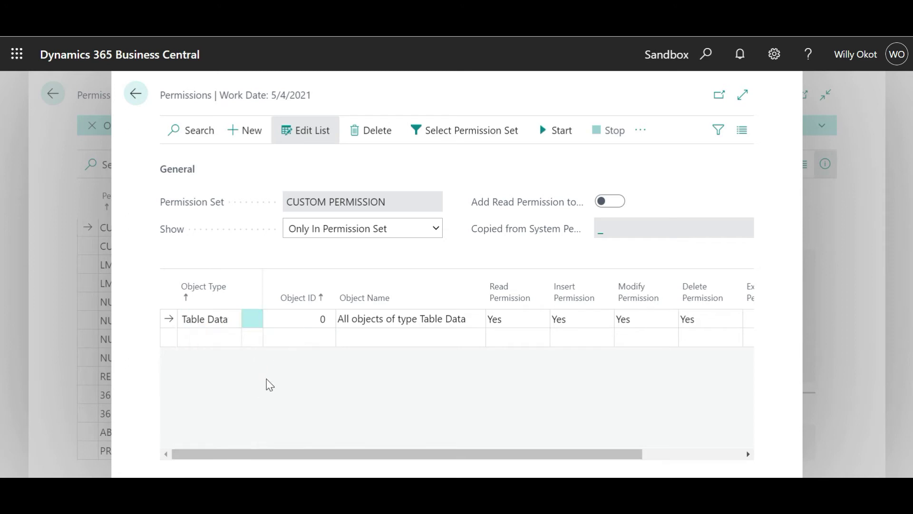
left_click(222, 337)
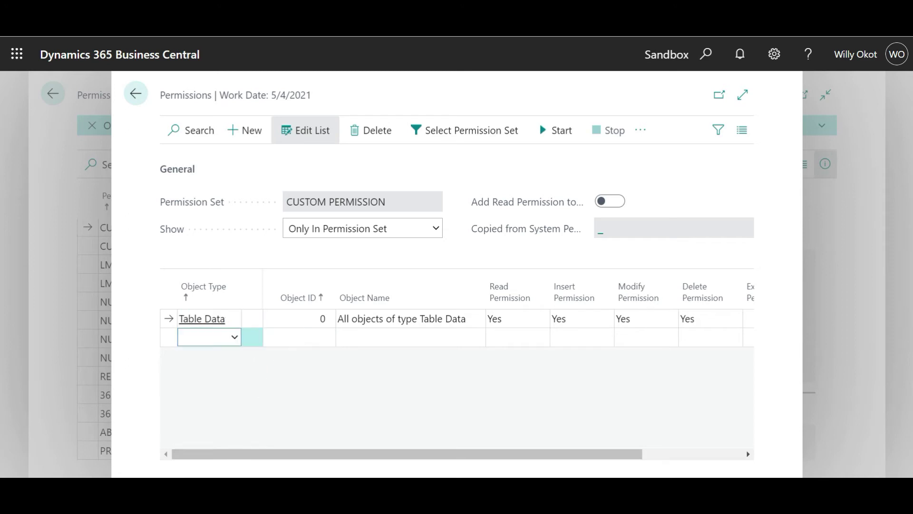
left_click(230, 340)
left_click(234, 340)
left_click(233, 327)
- Set the first line's Object Type to Table and step through its Read, Insert and Modify cells
left_click(234, 319)
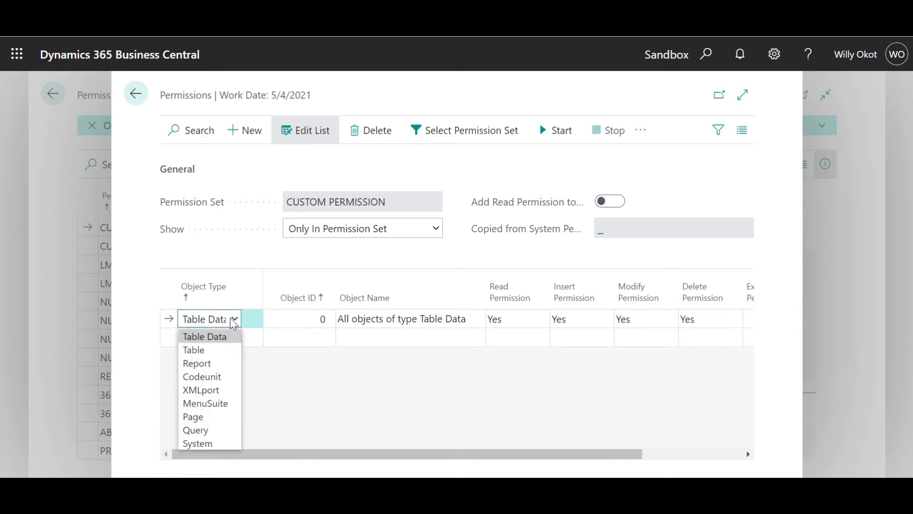
left_click(212, 350)
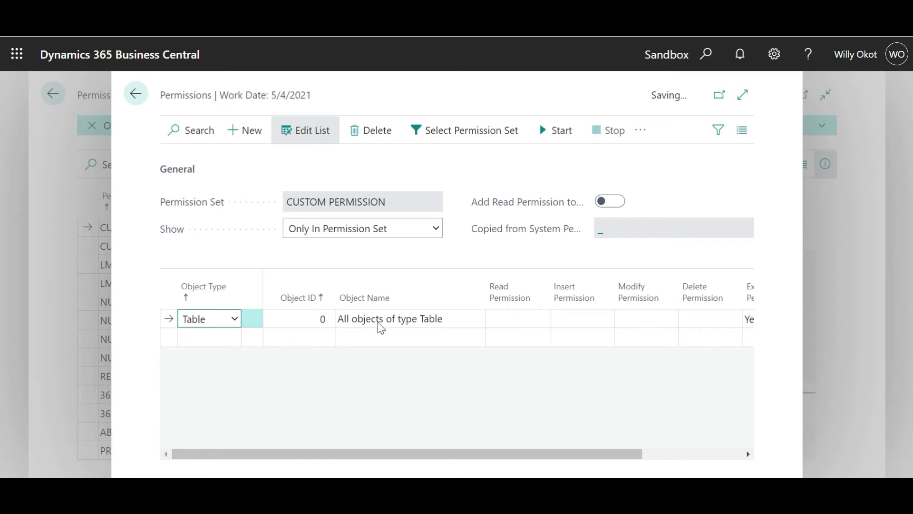
left_click(517, 319)
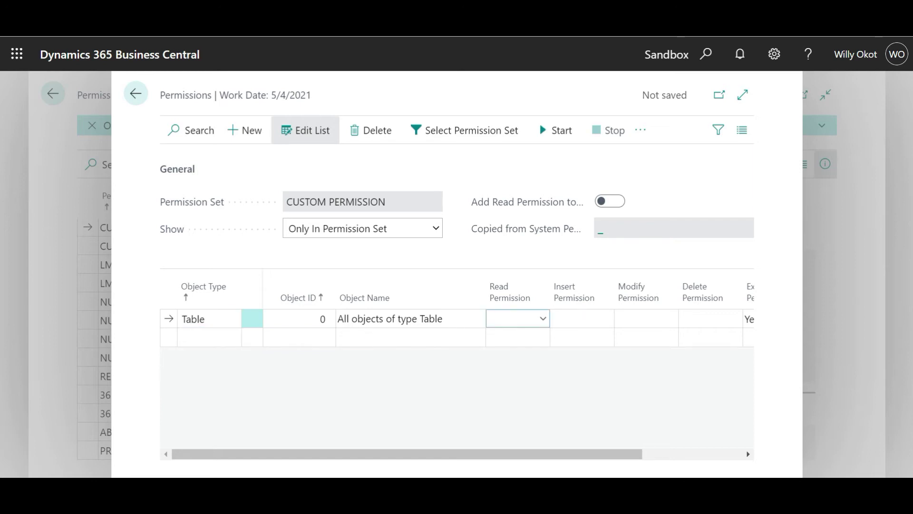
left_click(582, 319)
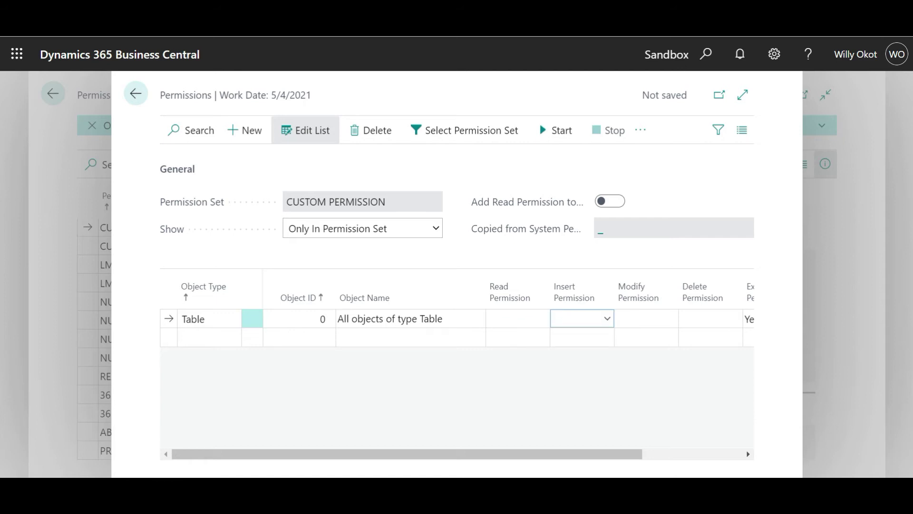
key("Tab")
mouse_move(527, 298)
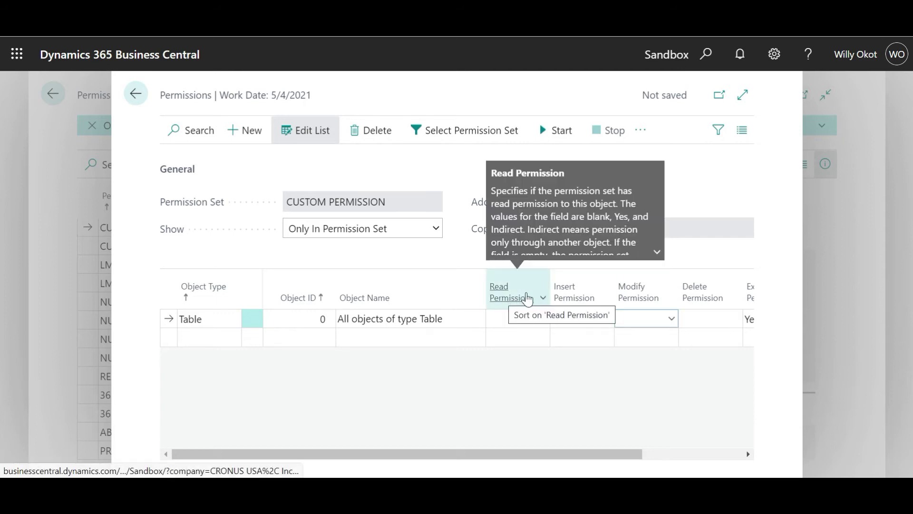
mouse_move(743, 302)
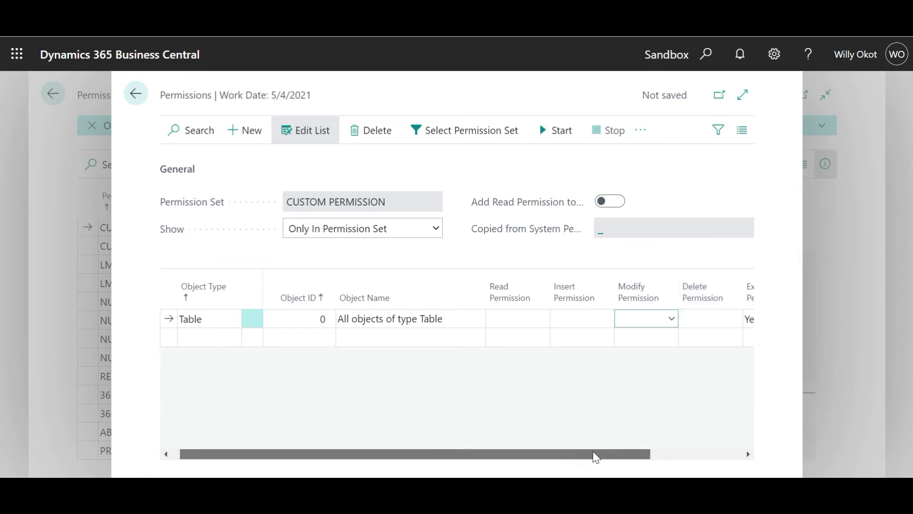
left_click_drag(596, 457, 318, 461)
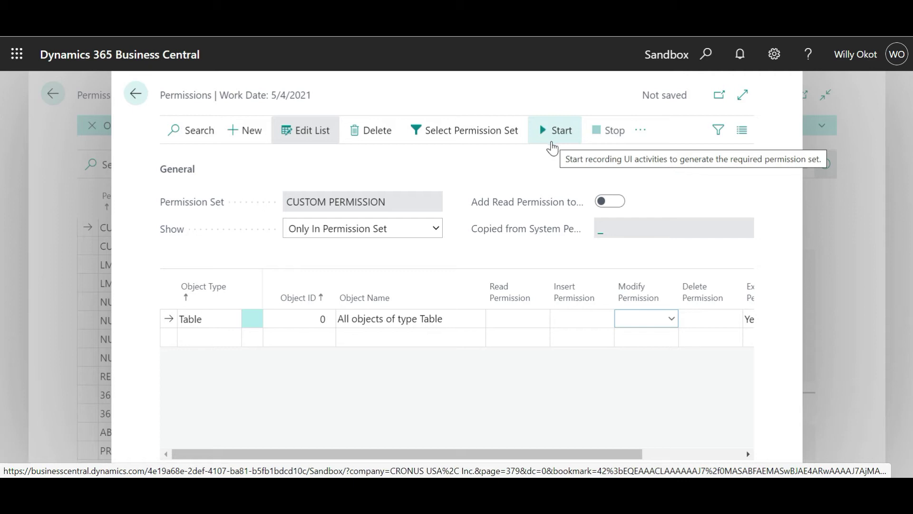
- Start recording into the permission set, confirm with Yes, and open Purchase Orders via search
left_click(556, 140)
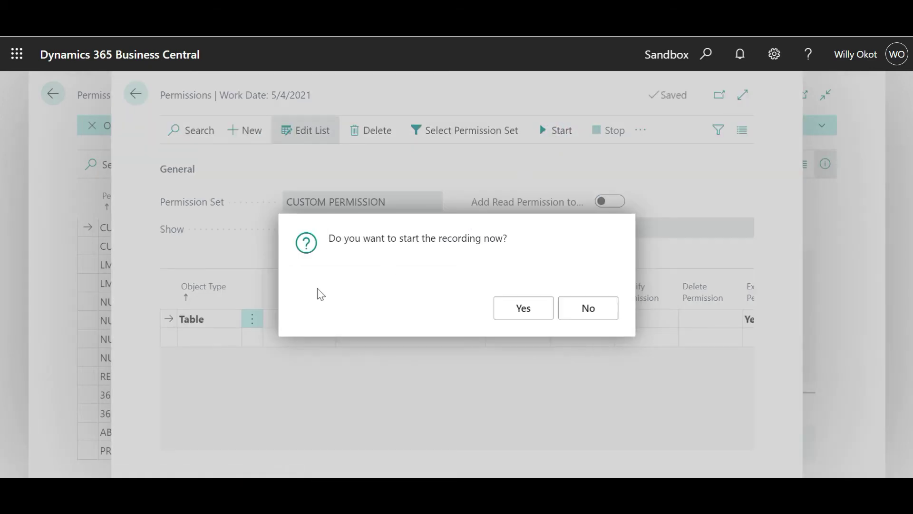
left_click(527, 310)
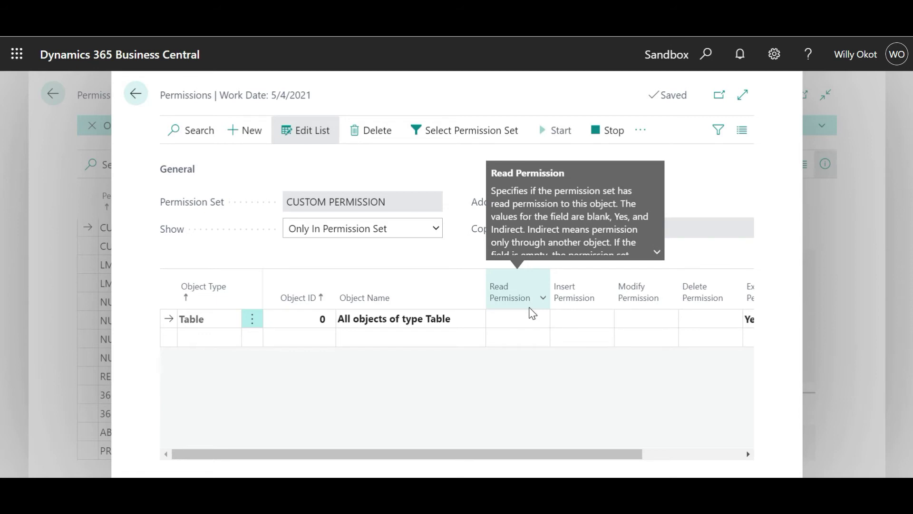
left_click(706, 56)
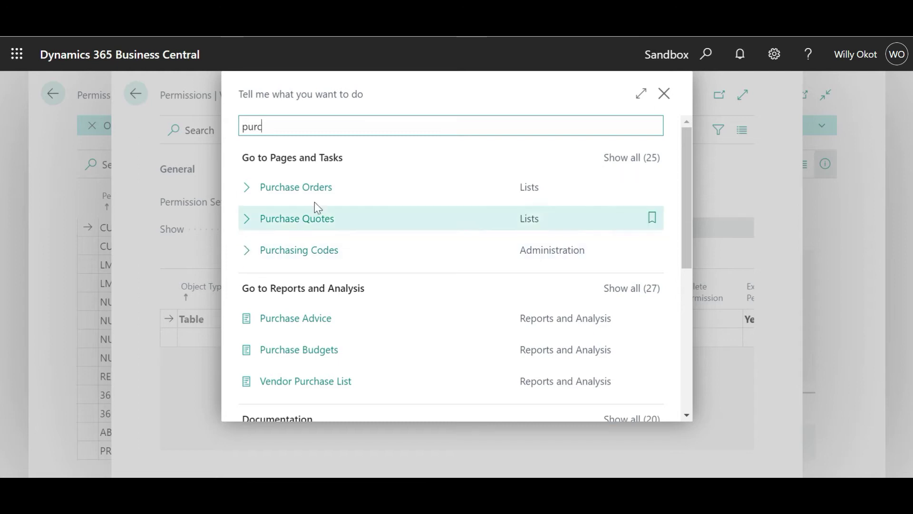
left_click(321, 185)
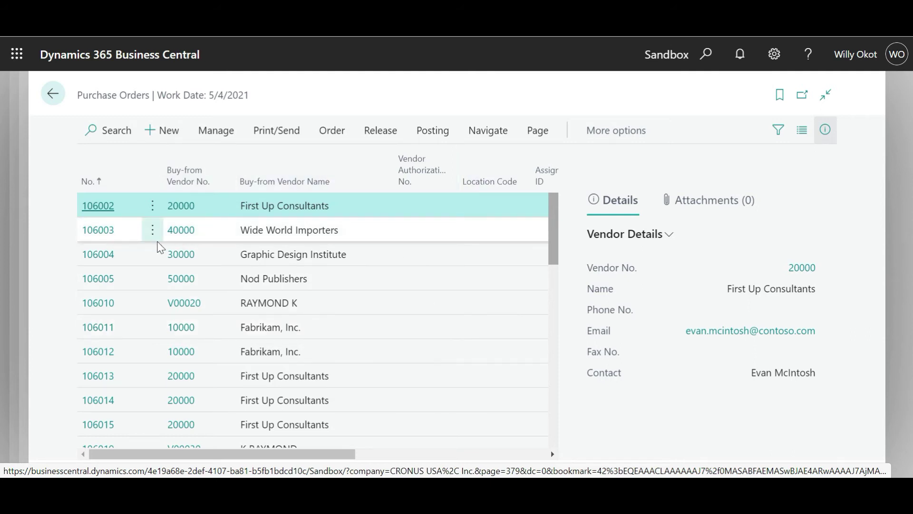
- Create a new purchase order from the Purchase Orders list
mouse_move(442, 180)
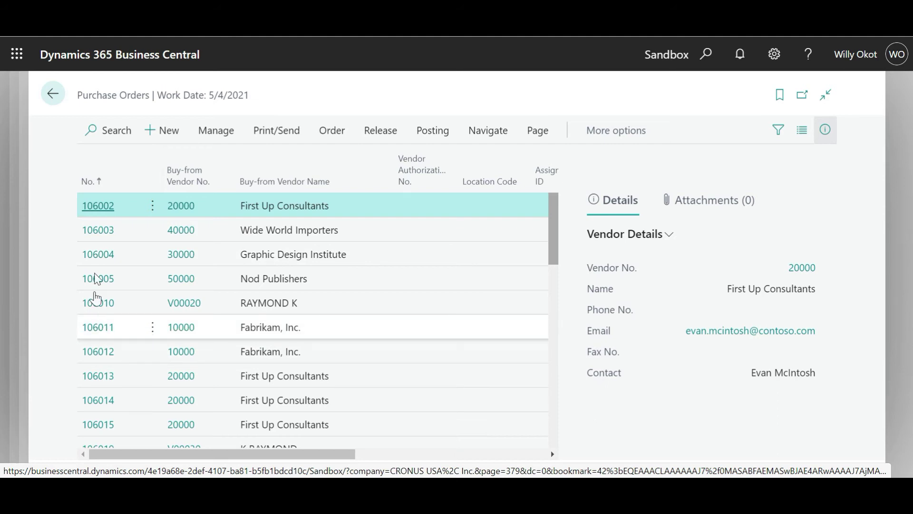
left_click(165, 129)
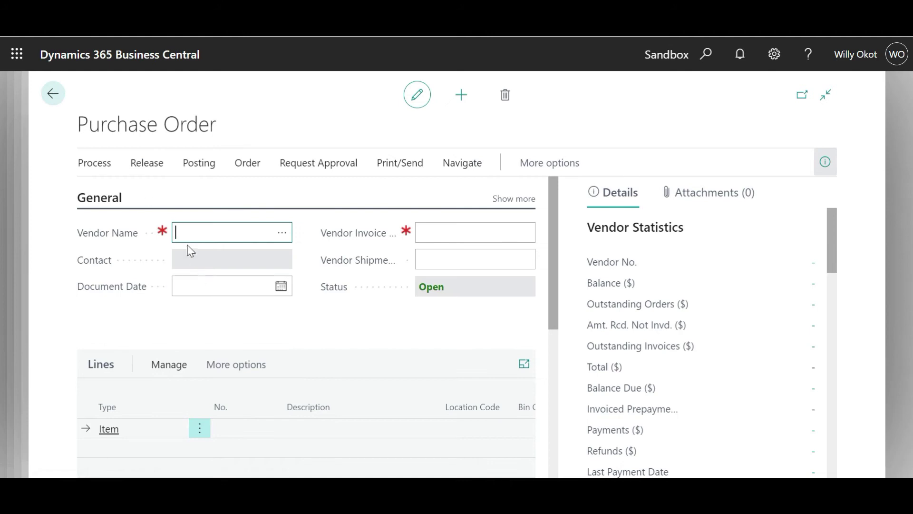
- Set vendor Fabrikam, Inc. and vendor invoice number IN009 on the order
left_click(283, 233)
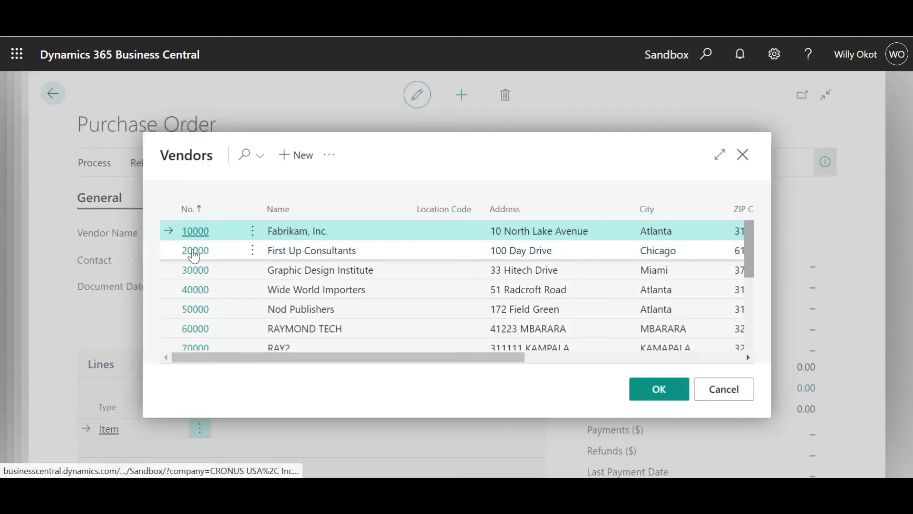
left_click(196, 230)
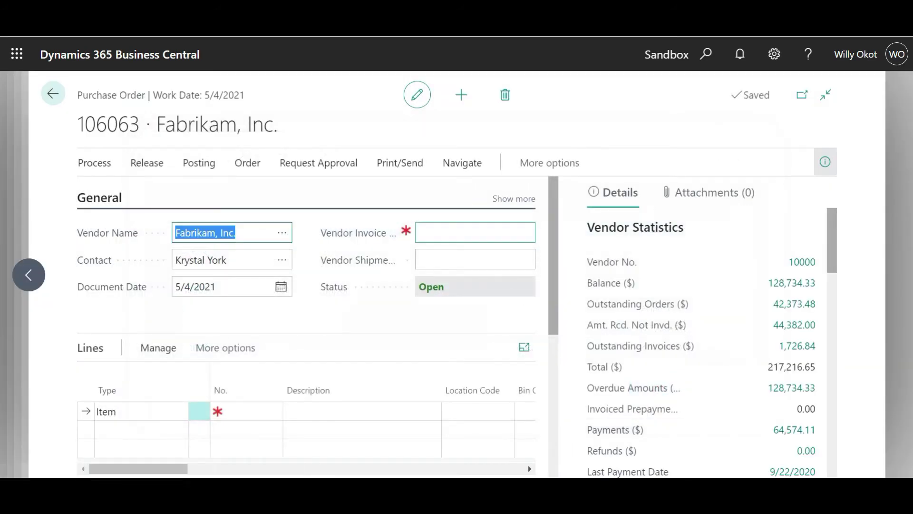
left_click(452, 233)
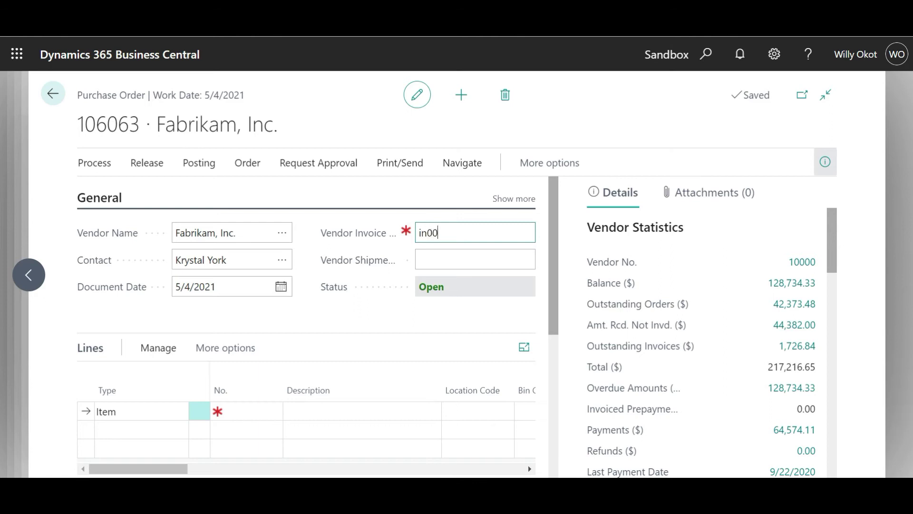
type("in009")
key("Tab")
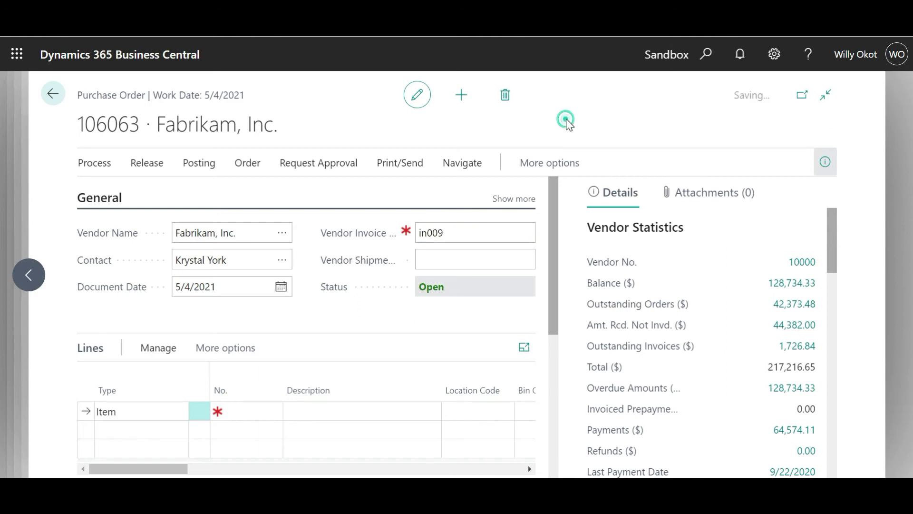
- Move into the order's first line and open the item No. lookup
scroll(186, 305, "down", 1)
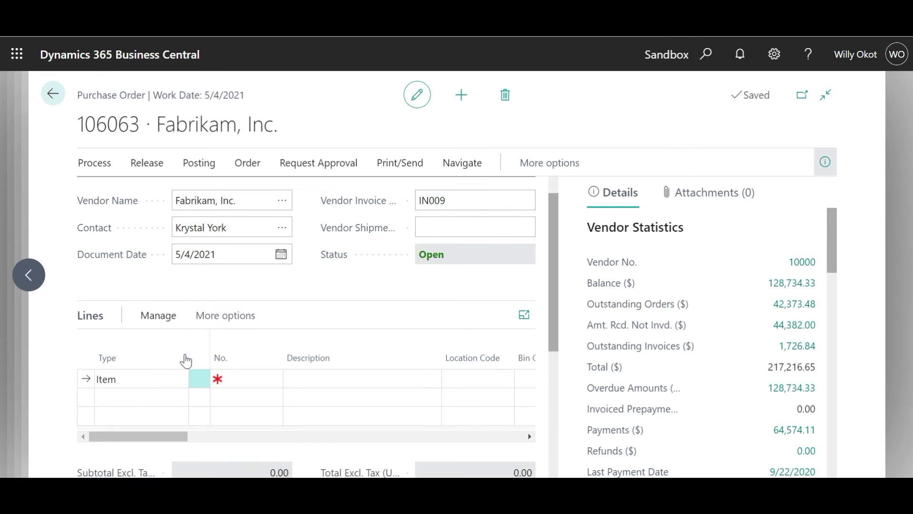
left_click(333, 365)
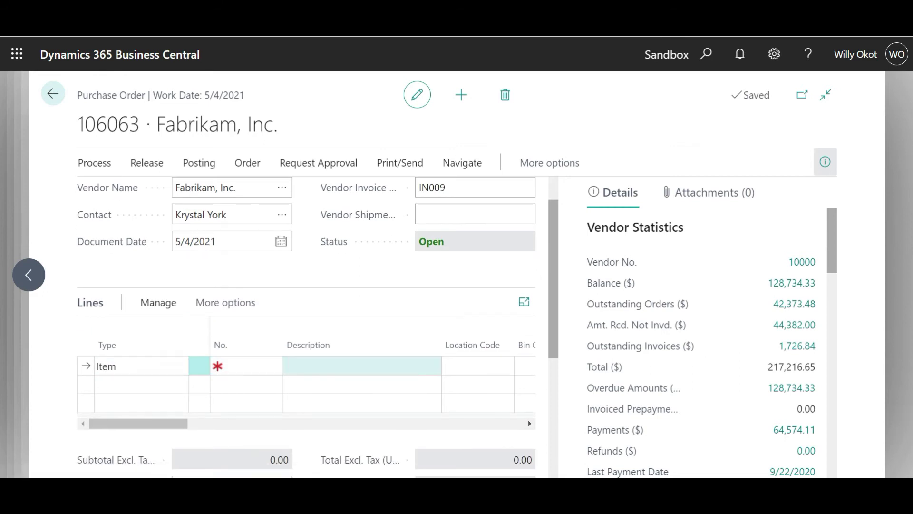
left_click(162, 304)
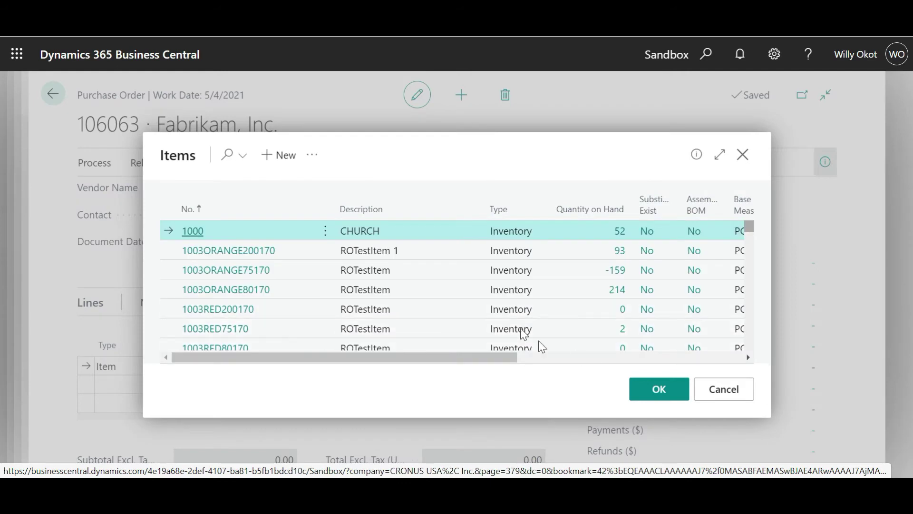
- Multi-select items 1000, 1003ORANGE75170, 1003ORANGE80170, 1003RED200170 and 1003RED75170 and add them as lines
left_click(325, 232)
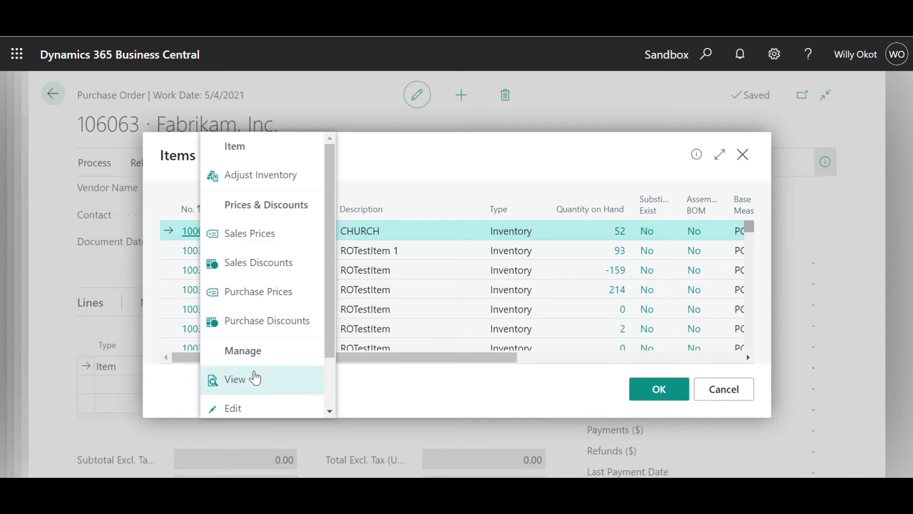
scroll(253, 378, "down", 2)
left_click(257, 406)
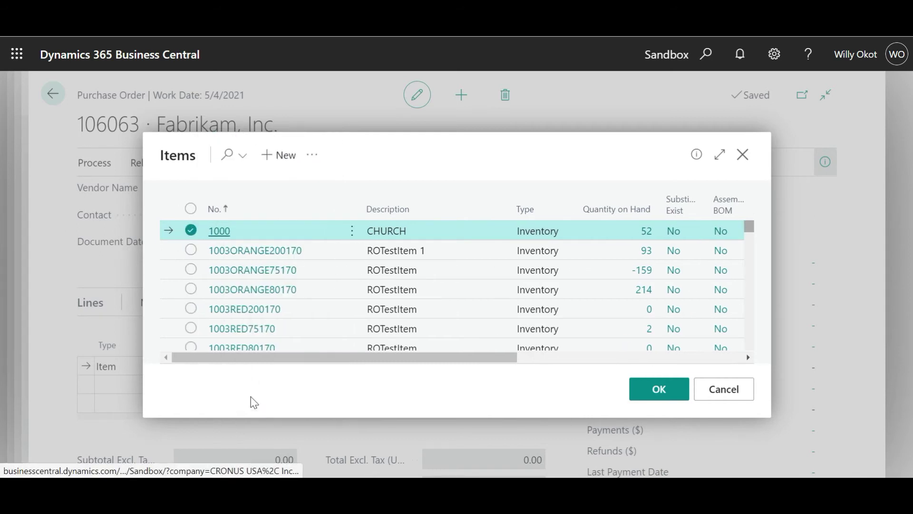
left_click(190, 271)
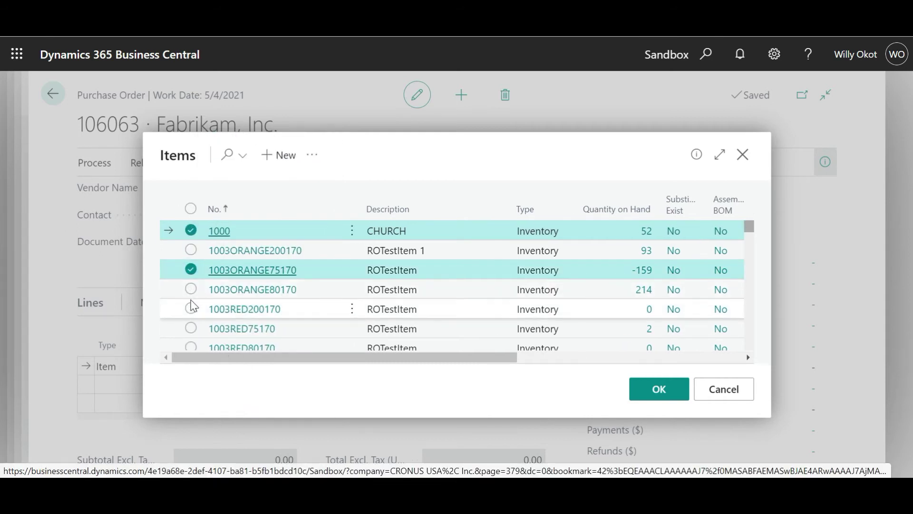
left_click(190, 290)
left_click(190, 309)
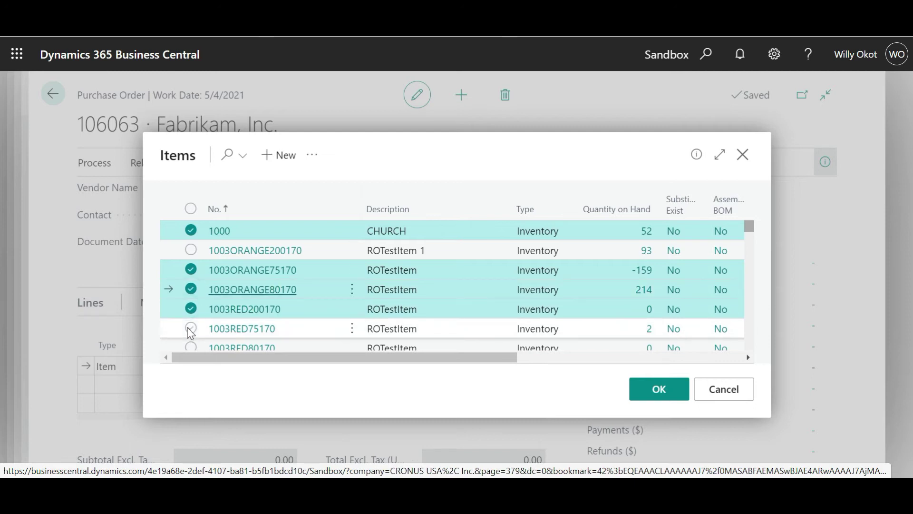
left_click(191, 328)
scroll(195, 328, "down", 1)
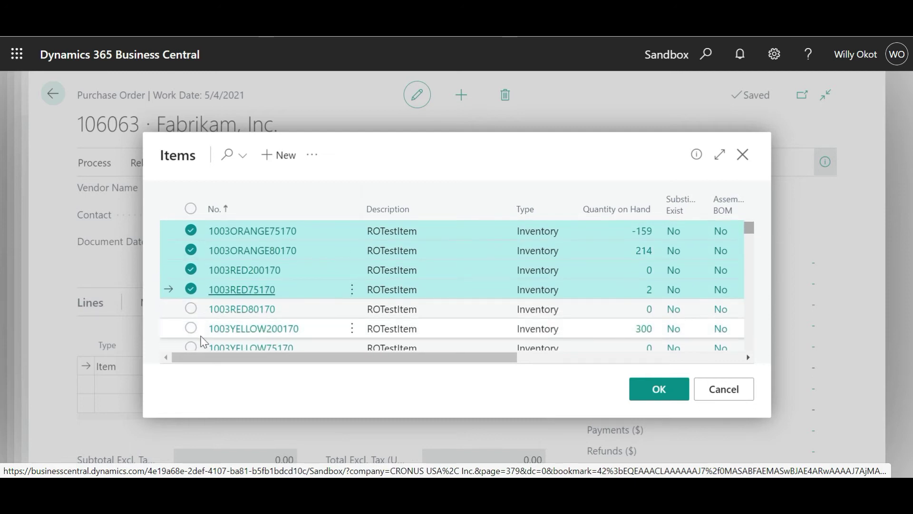
scroll(324, 330, "up", 1)
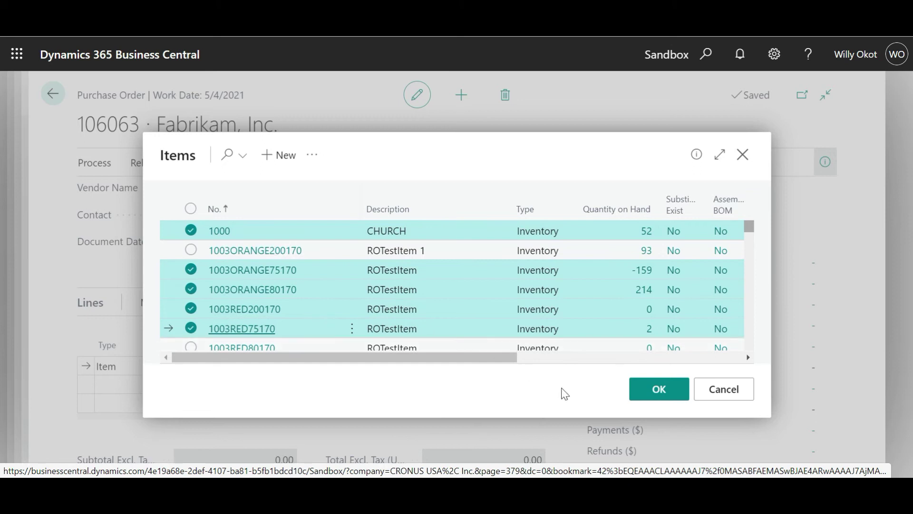
left_click(658, 390)
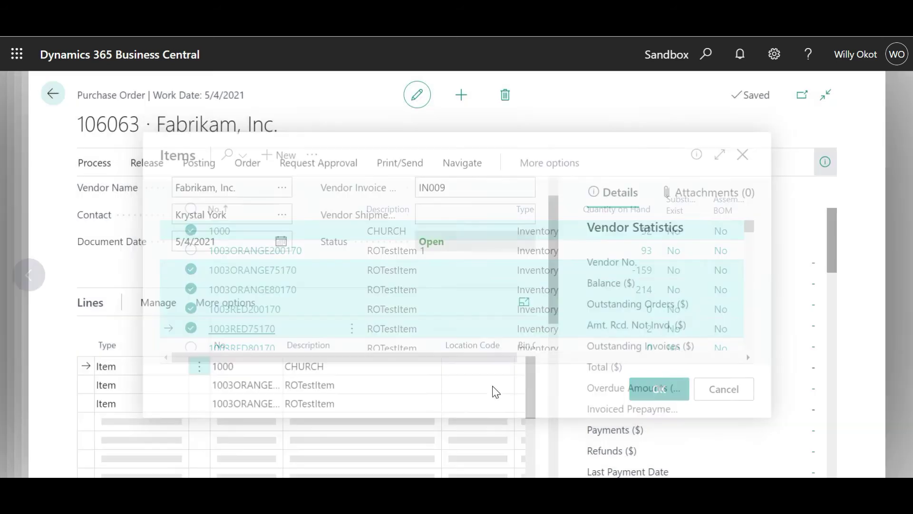
scroll(342, 405, "down", 2)
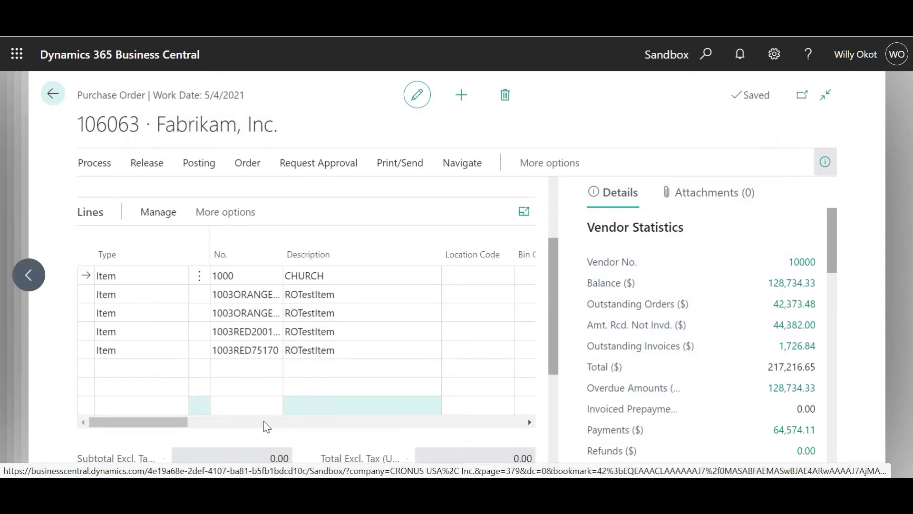
- Enter line quantities 9, 1, 3, 56 and 1
left_click_drag(164, 423, 223, 431)
left_click(318, 275)
left_click(332, 273)
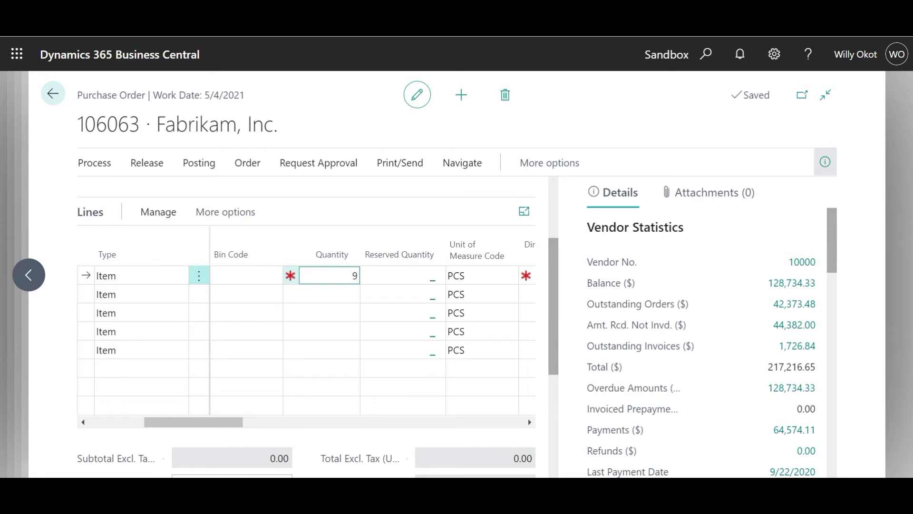
left_click(332, 294)
left_click(331, 293)
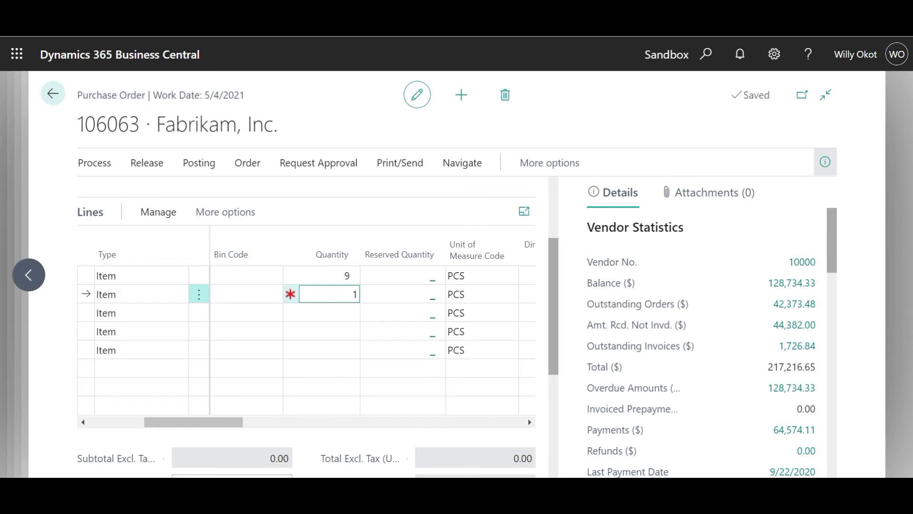
left_click(329, 313)
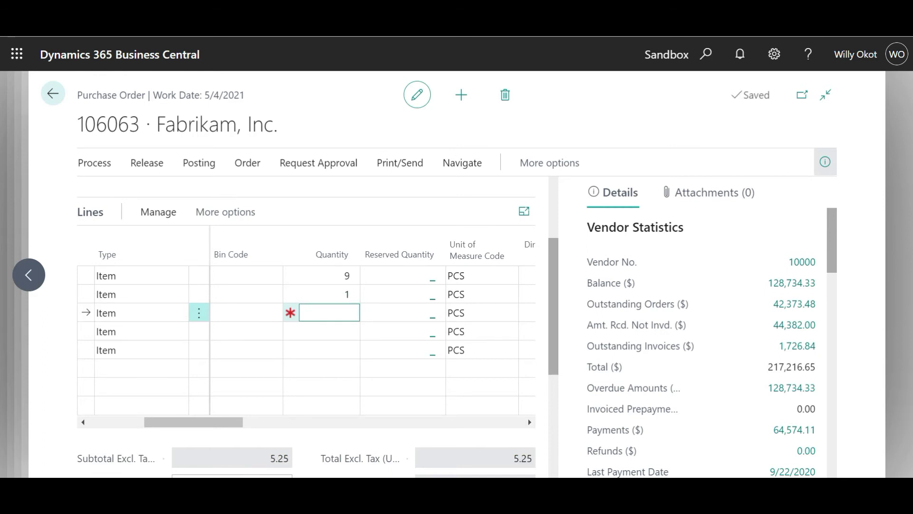
left_click(329, 332)
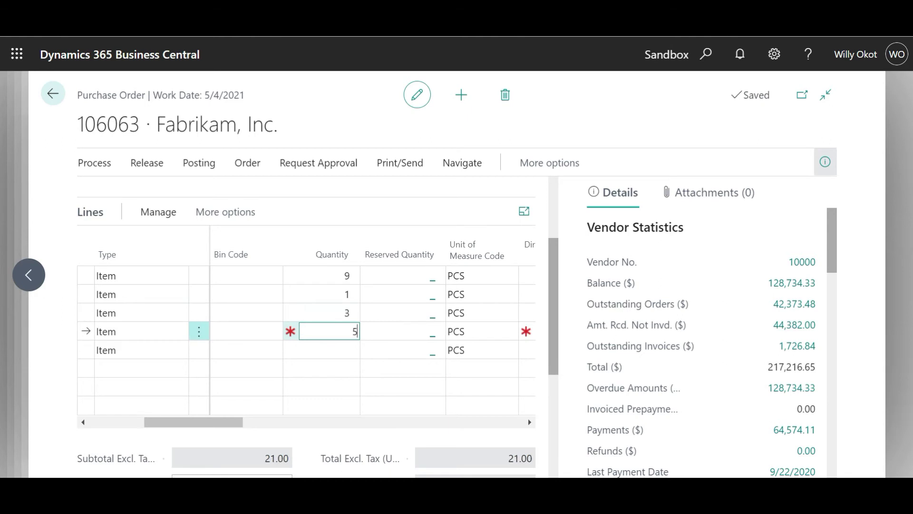
left_click(330, 350)
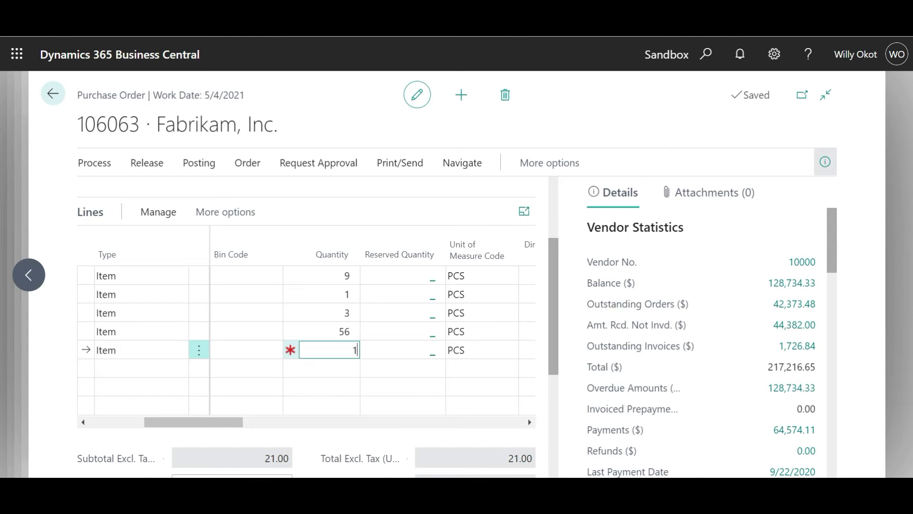
left_click(369, 387)
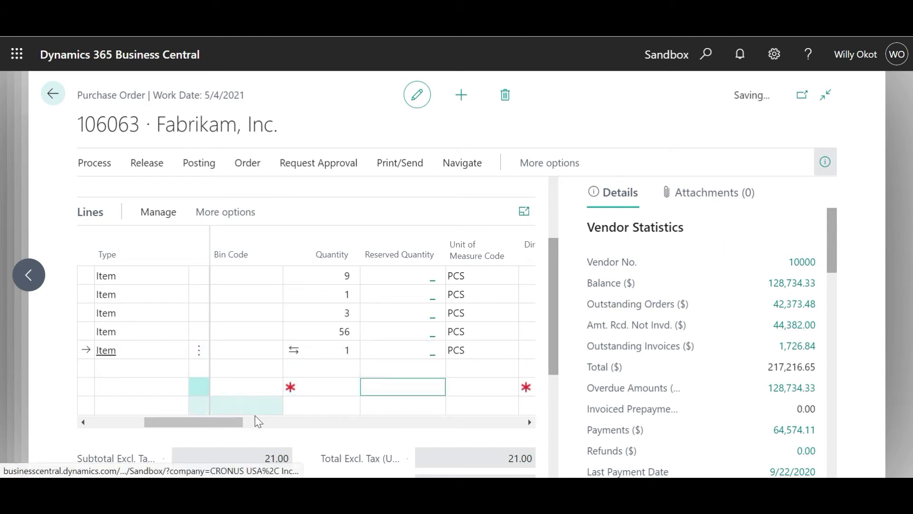
- Set direct unit costs of 90.00 on line one and 10.00 on line four
left_click_drag(223, 424, 267, 424)
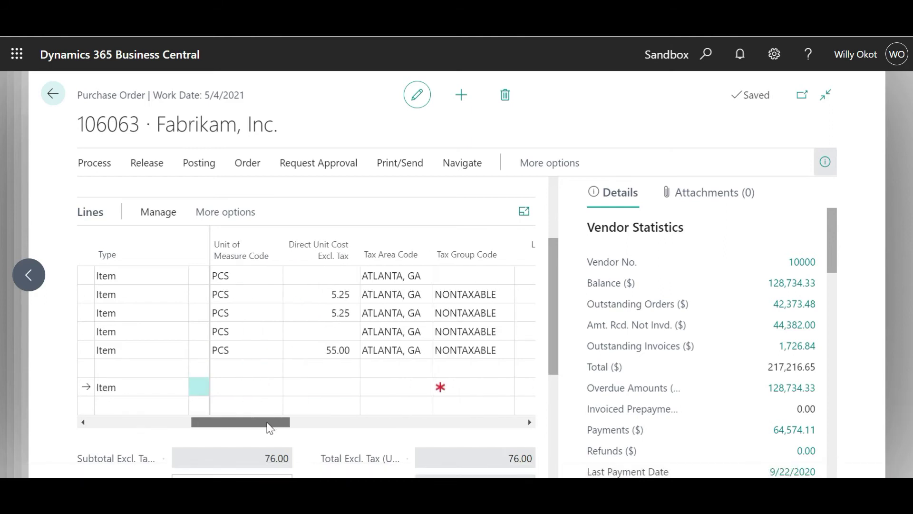
left_click(322, 280)
left_click(335, 266)
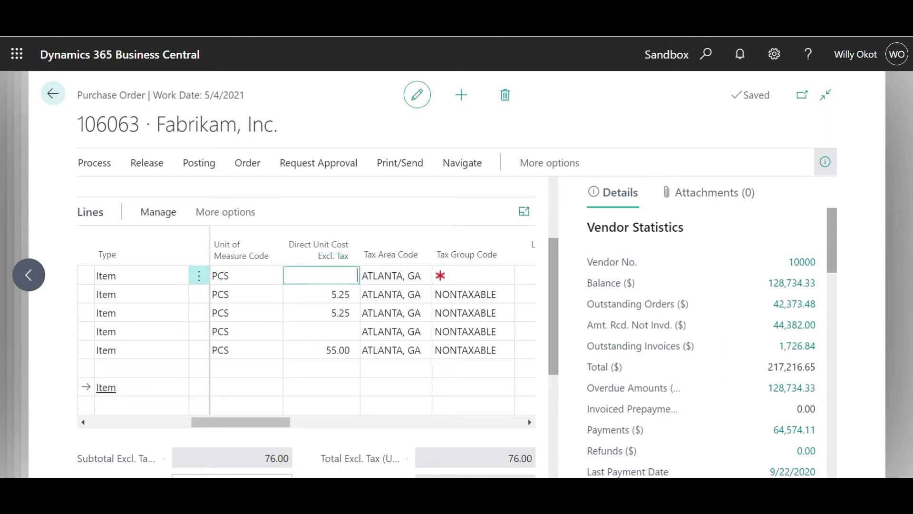
type("90")
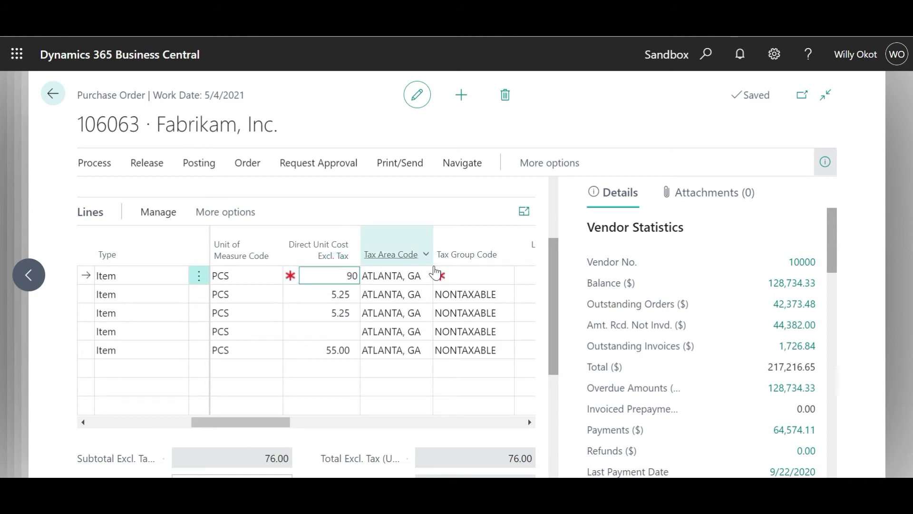
left_click(328, 332)
type("10")
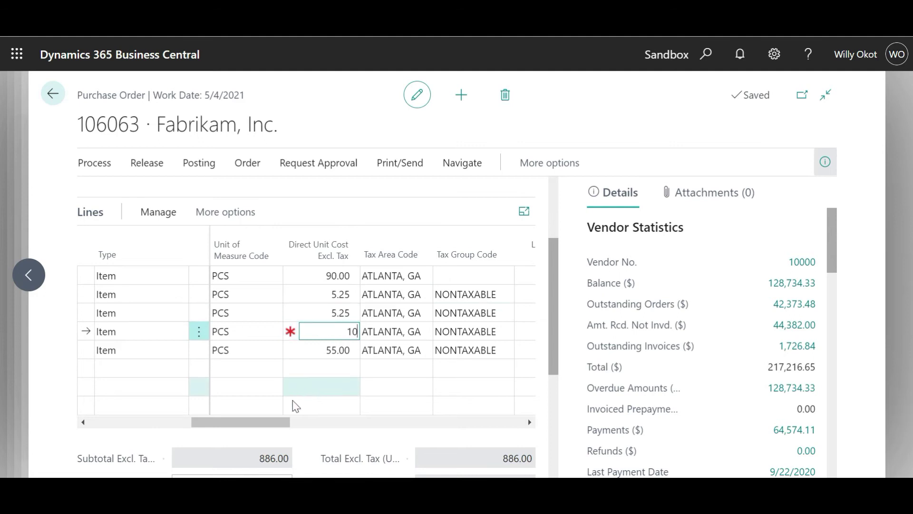
left_click_drag(267, 428, 293, 429)
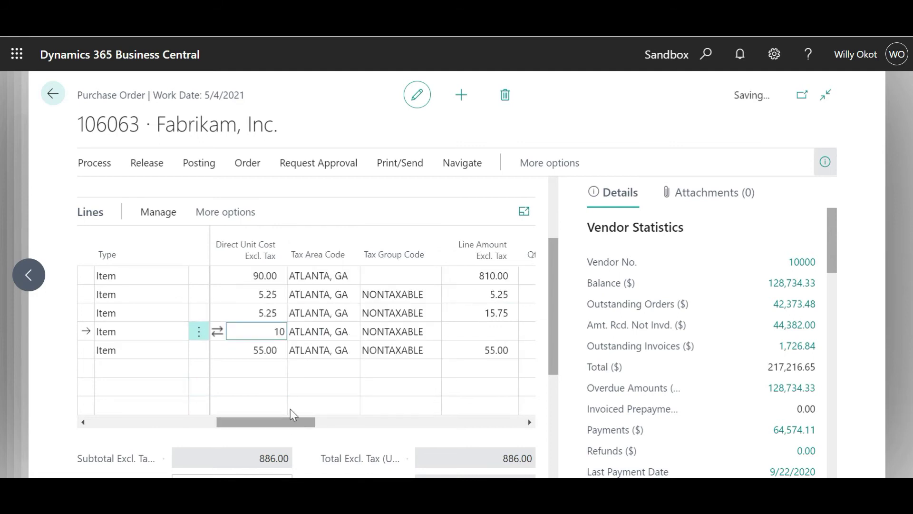
- Set line one's Tax Group Code to NONTAXABLE
left_click(404, 275)
left_click(431, 278)
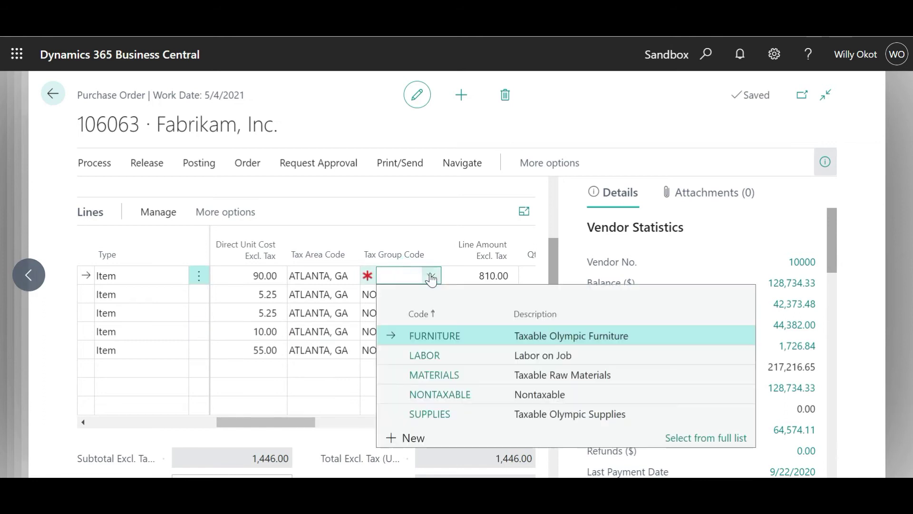
left_click(422, 396)
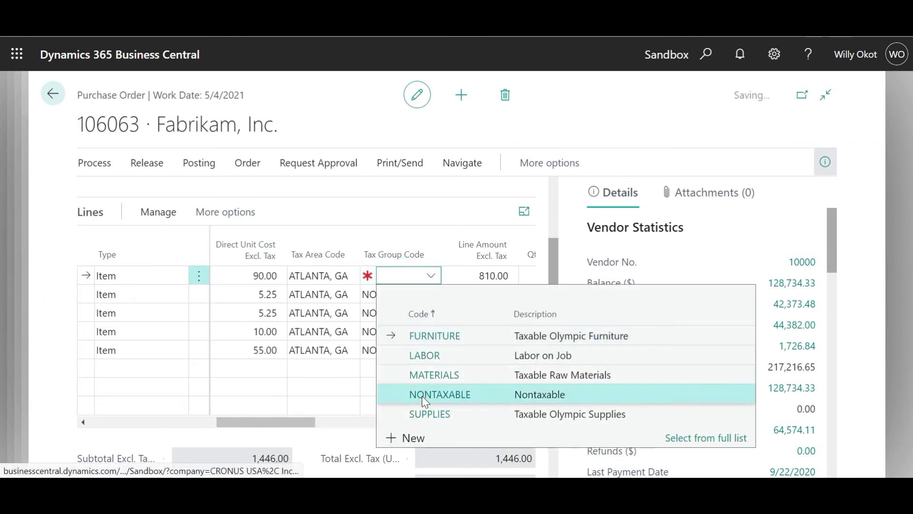
left_click(421, 395)
left_click_drag(299, 423, 447, 421)
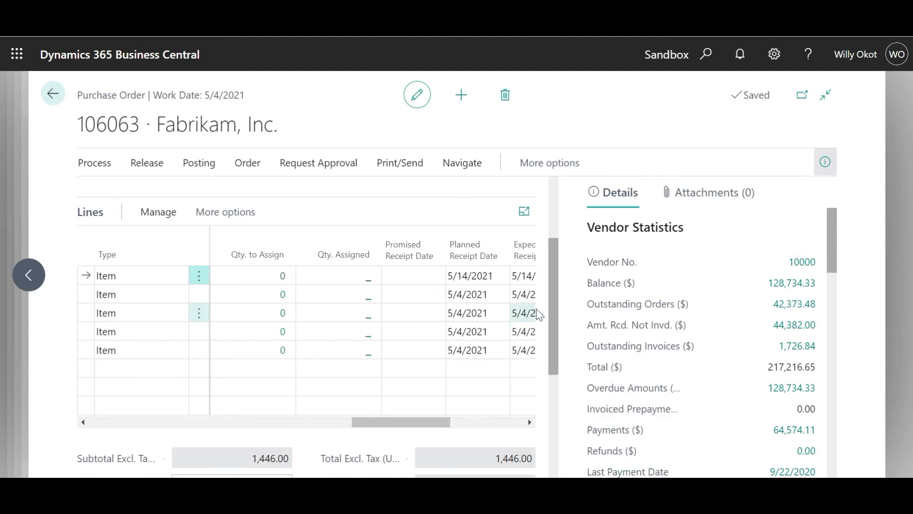
- Expand Invoice Details with all fields and set IRS 1099 Code to MISC-07
left_click_drag(554, 313, 564, 376)
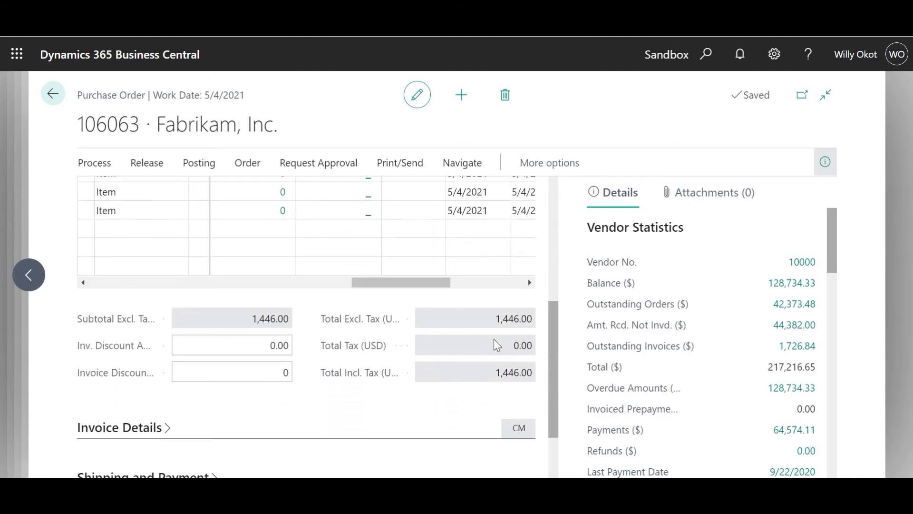
scroll(229, 440, "down", 2)
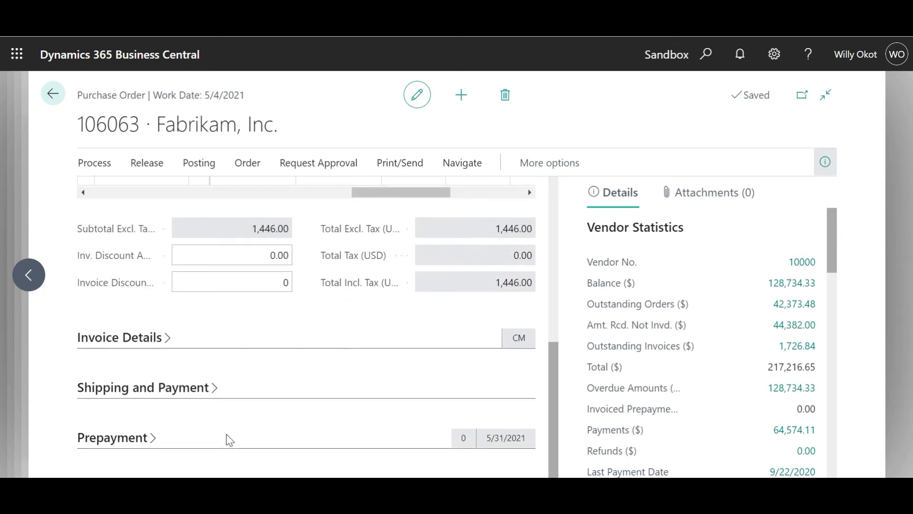
left_click(139, 340)
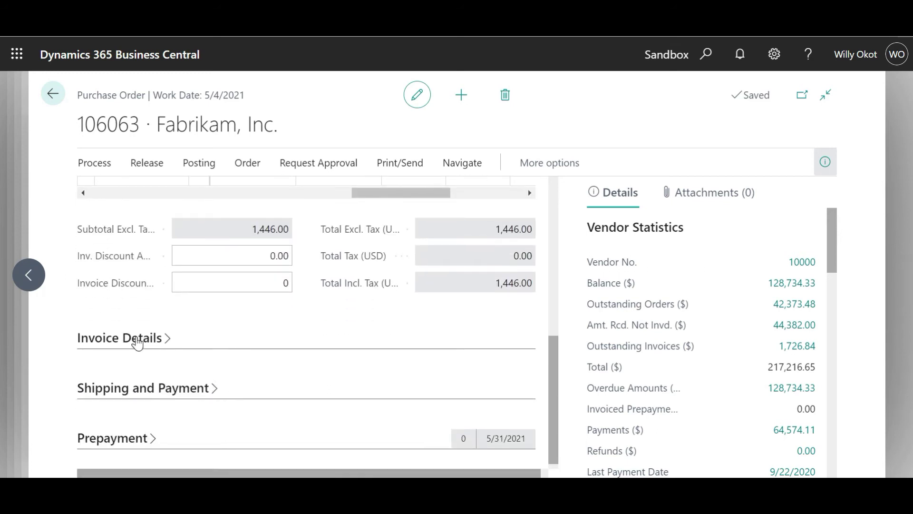
scroll(280, 408, "down", 1)
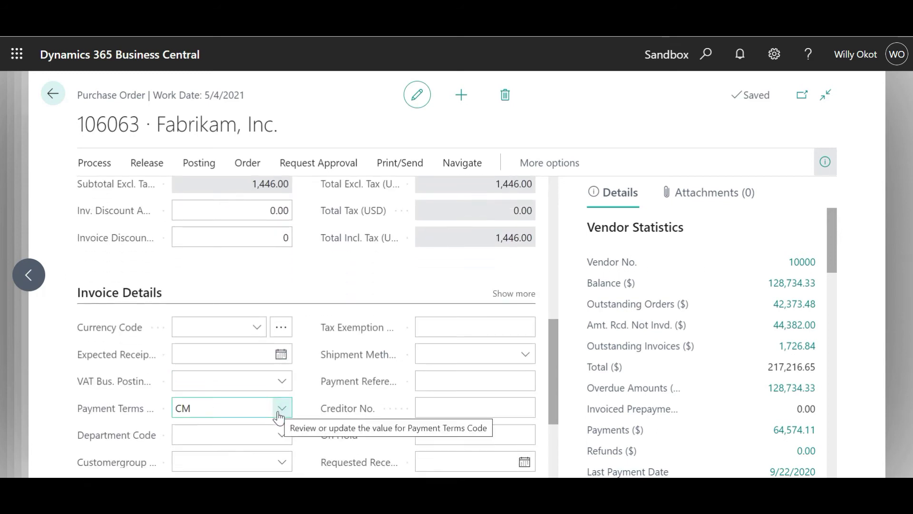
mouse_move(383, 360)
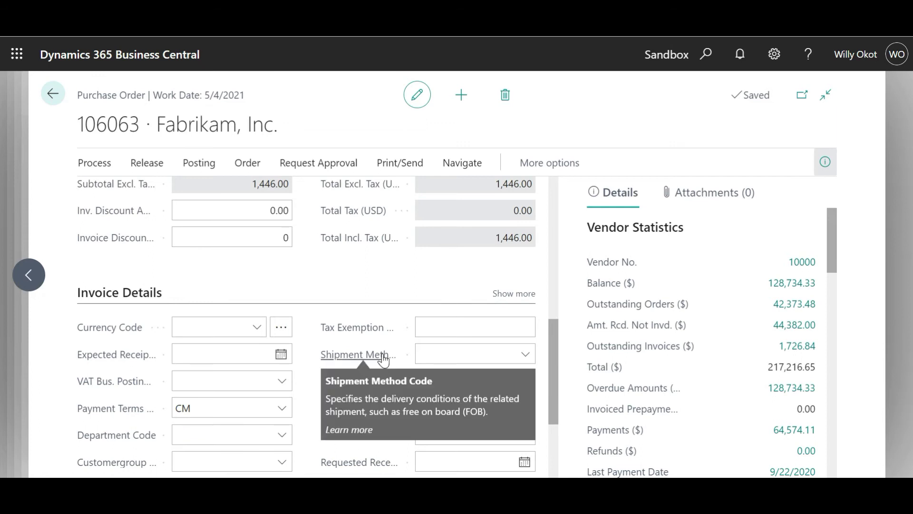
left_click(520, 292)
scroll(359, 406, "down", 3)
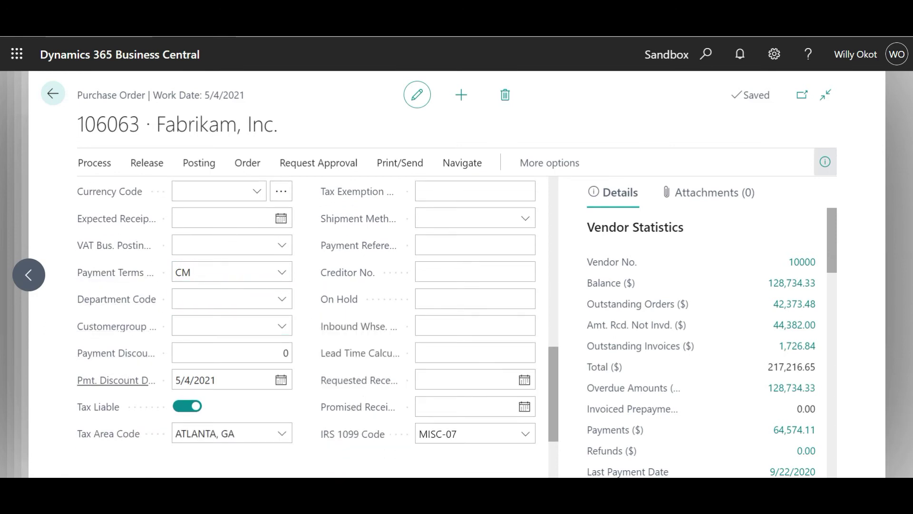
scroll(367, 359, "down", 2)
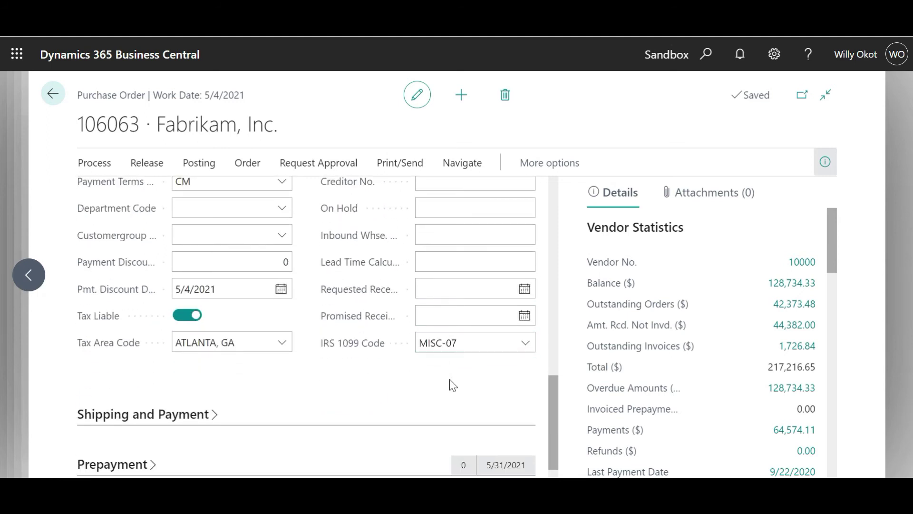
left_click(525, 348)
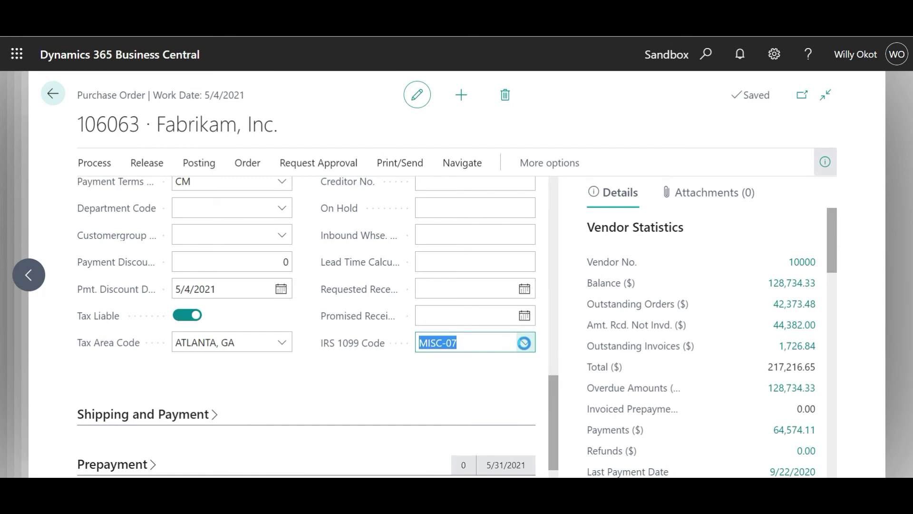
scroll(520, 273, "down", 1)
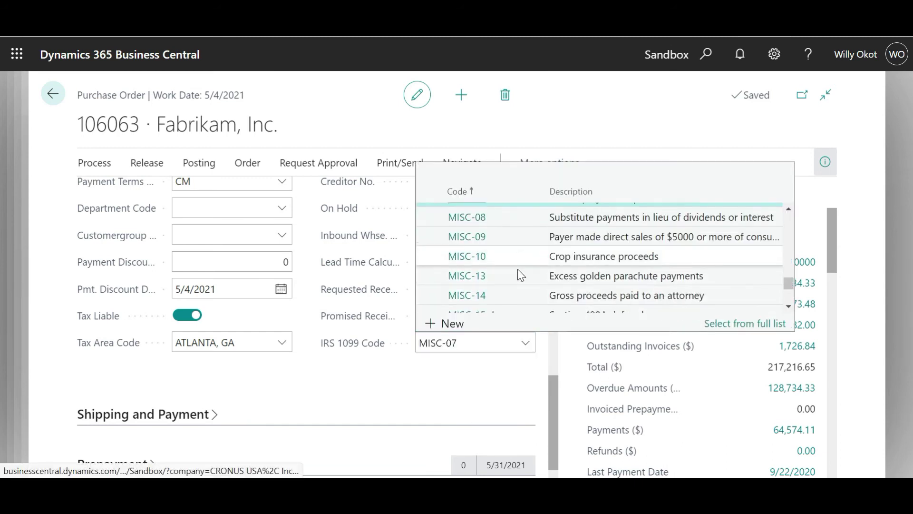
scroll(520, 281, "down", 10)
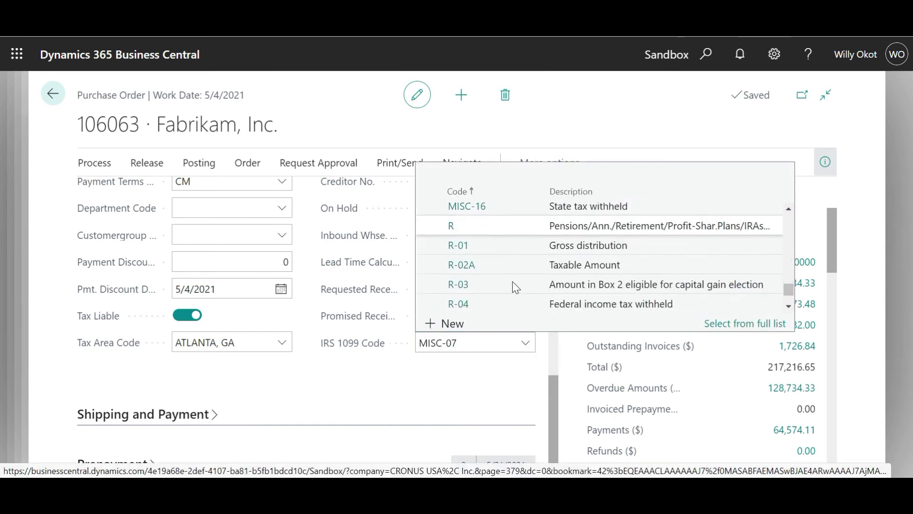
scroll(514, 290, "down", 3)
scroll(509, 290, "up", 10)
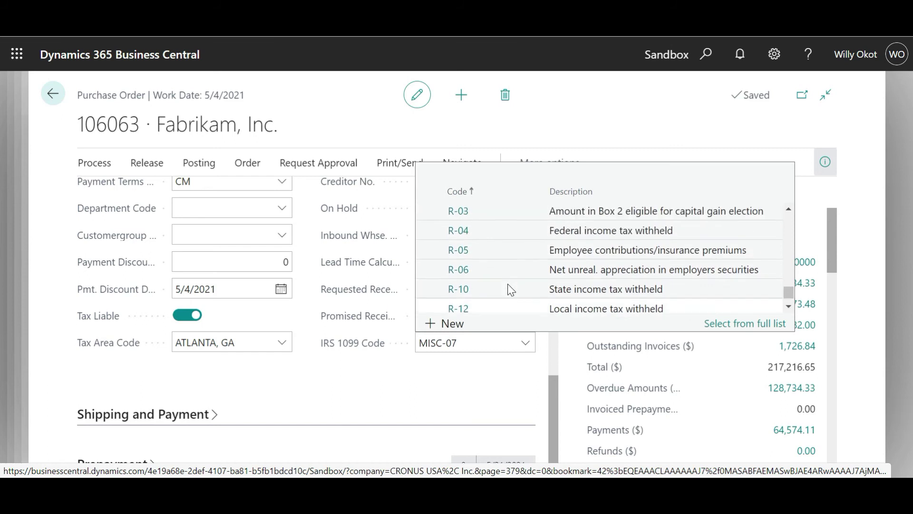
scroll(507, 283, "up", 5)
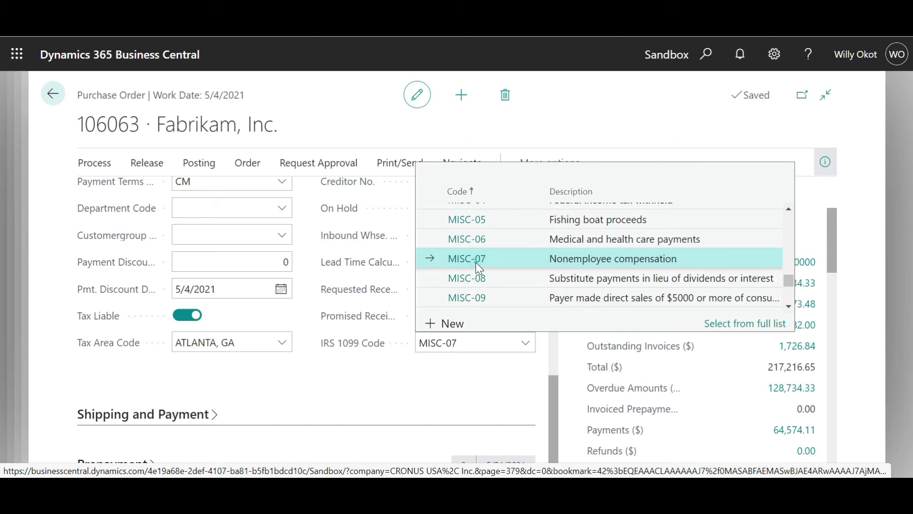
left_click(475, 263)
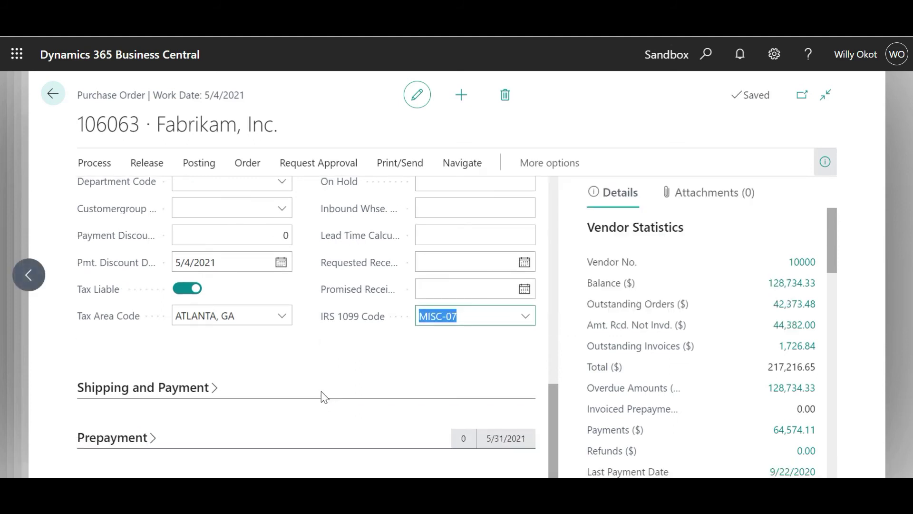
- Expand Shipping and Payment with all fields, then the Prepayment section
left_click(161, 389)
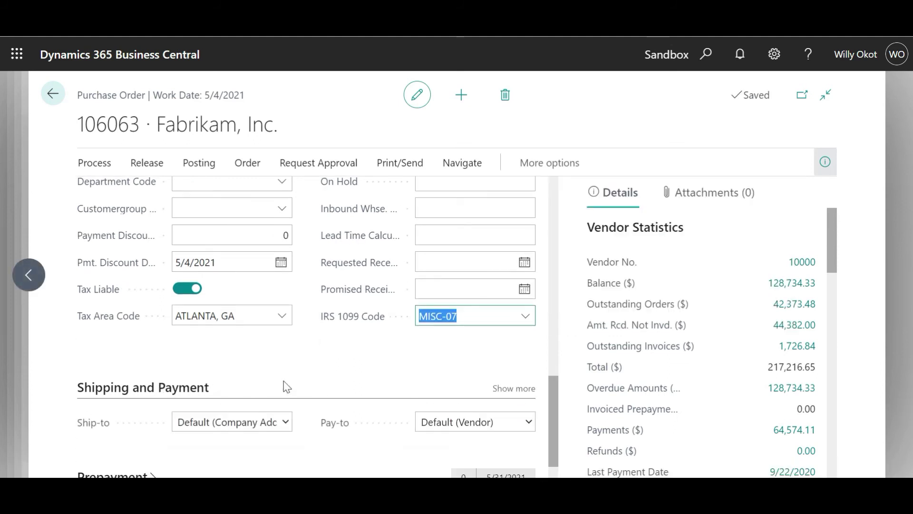
left_click(515, 349)
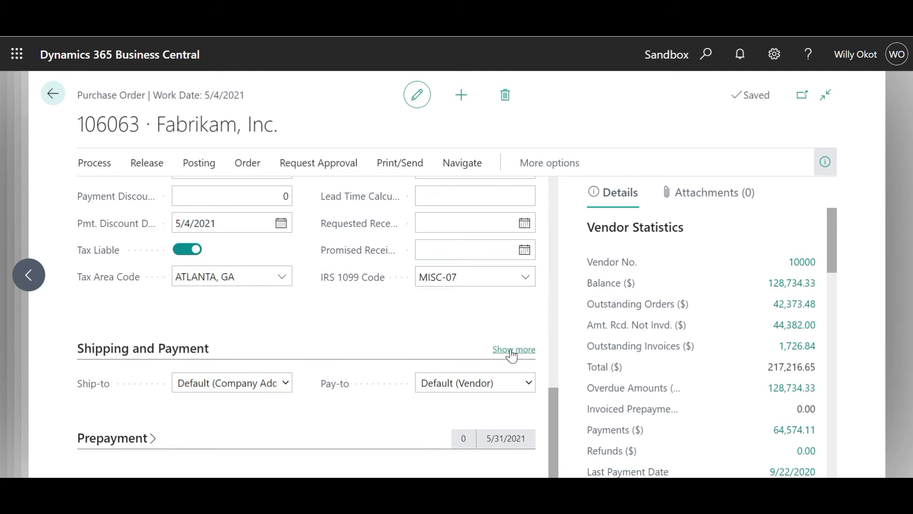
scroll(346, 405, "down", 2)
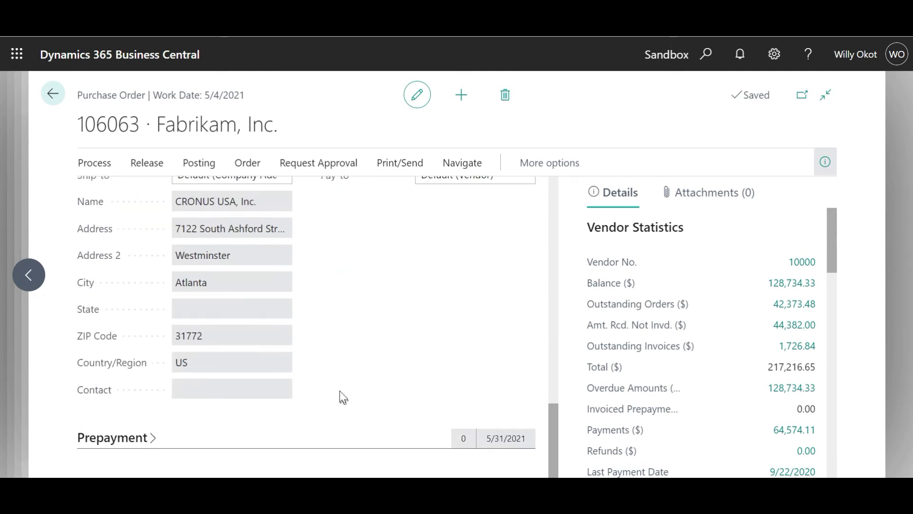
left_click(121, 441)
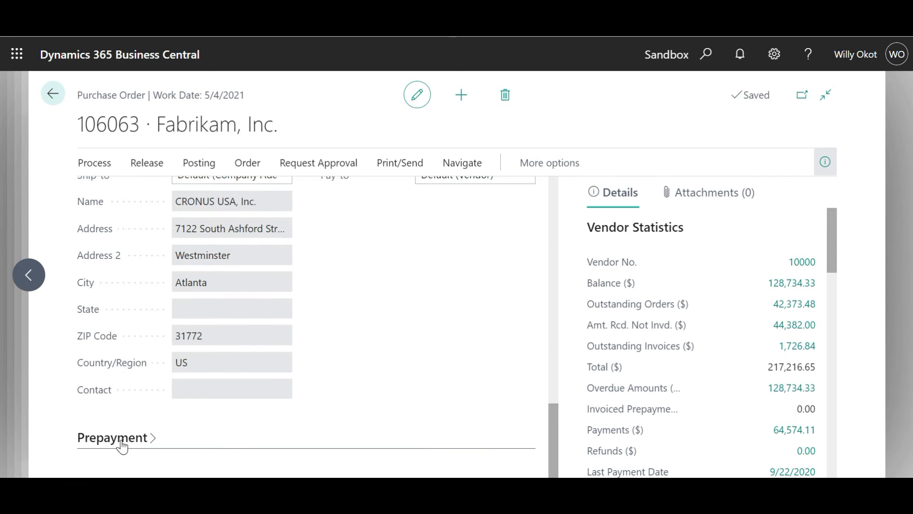
scroll(351, 359, "down", 3)
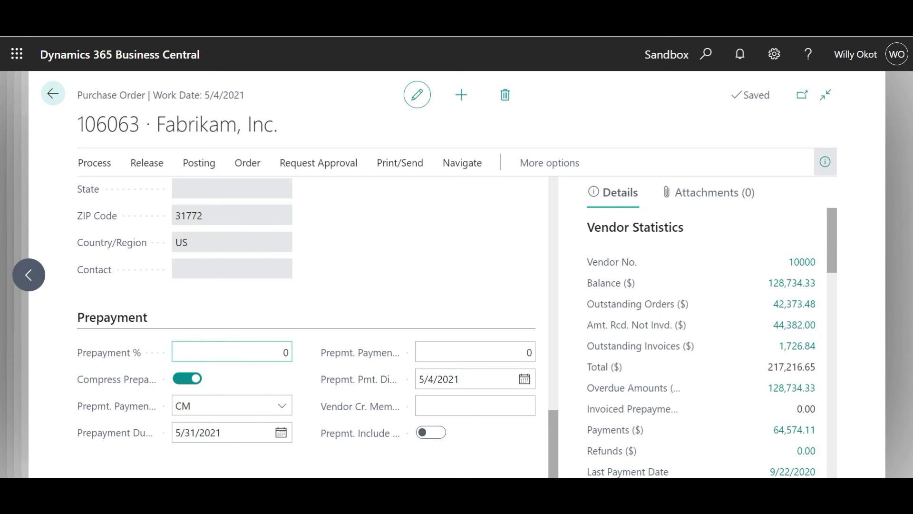
left_click(471, 405)
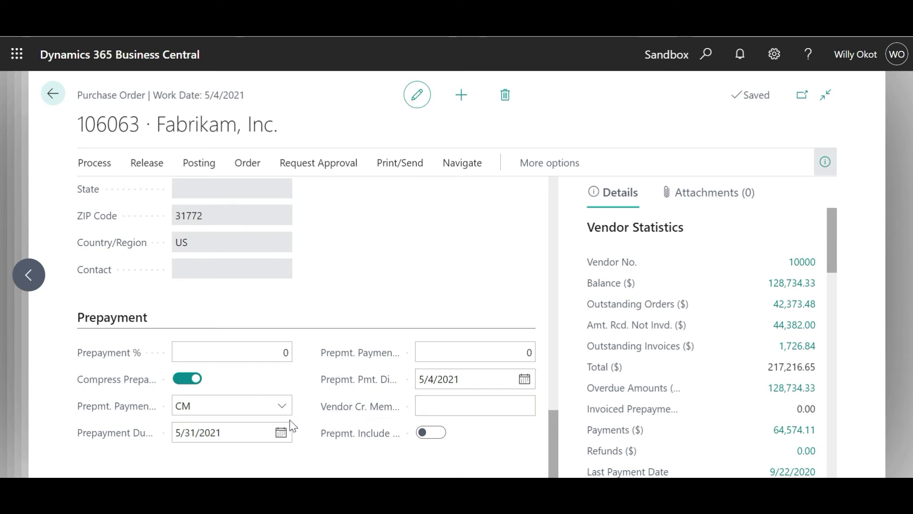
- Show all fields in the order's General section
scroll(287, 393, "up", 4)
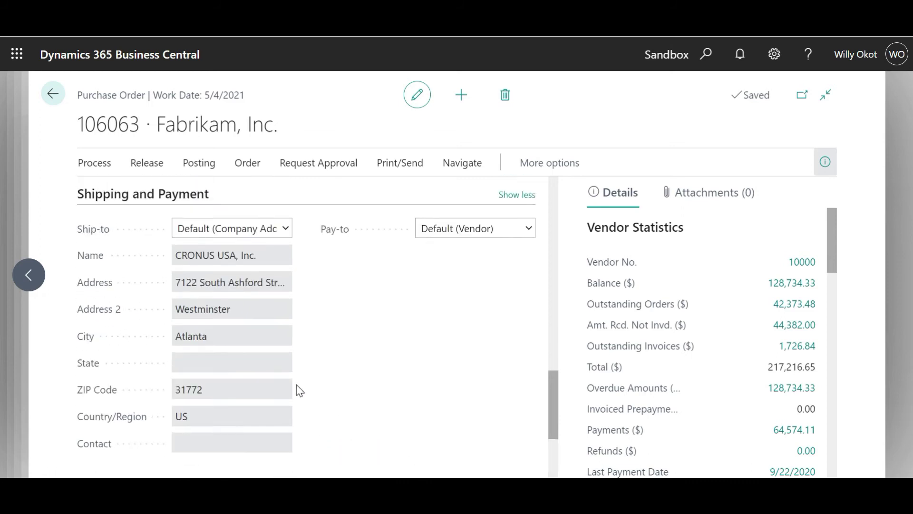
scroll(295, 384, "up", 5)
scroll(296, 385, "up", 3)
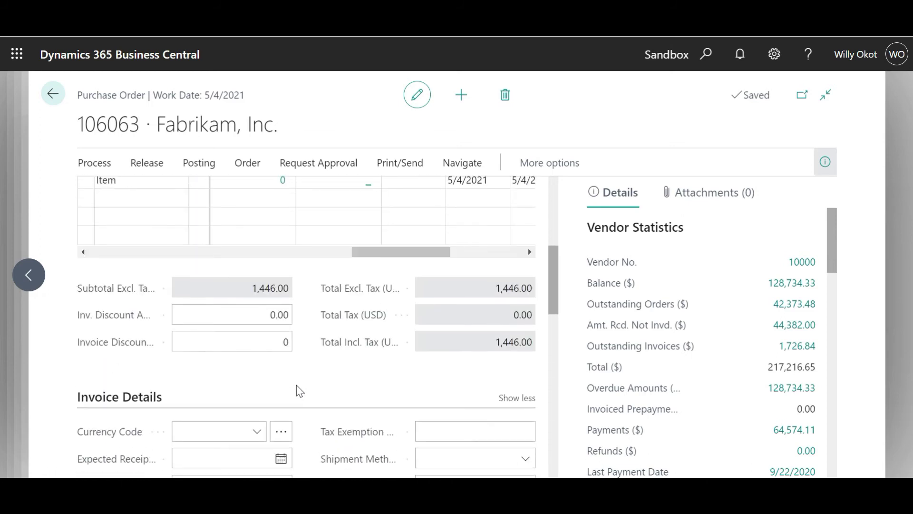
scroll(296, 384, "up", 4)
scroll(296, 385, "up", 3)
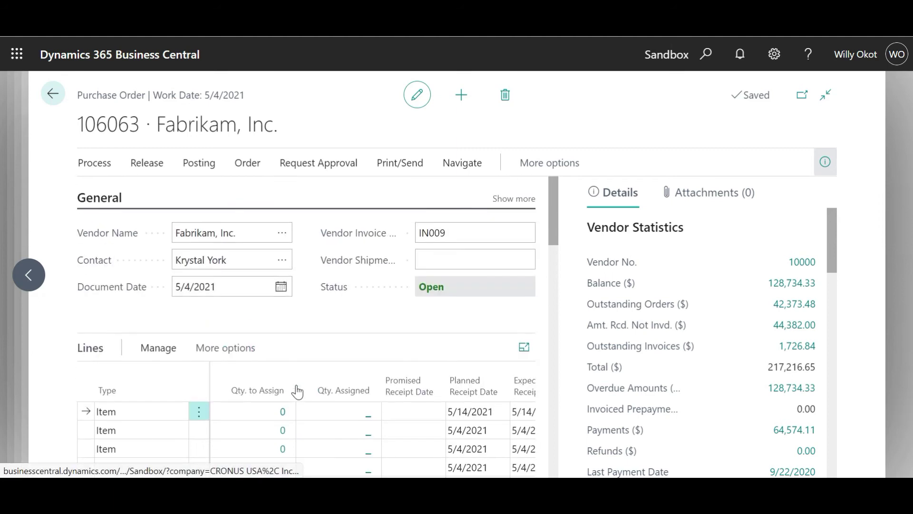
left_click(507, 199)
scroll(426, 376, "down", 3)
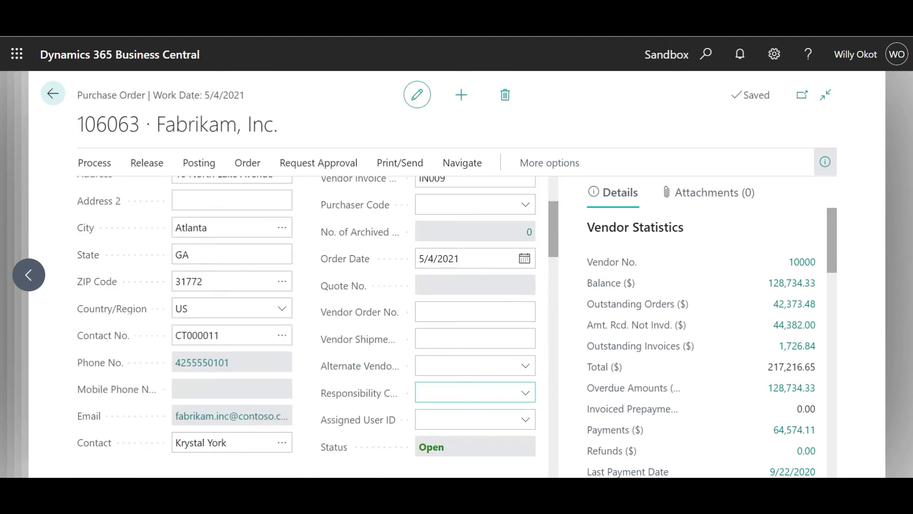
scroll(310, 379, "up", 3)
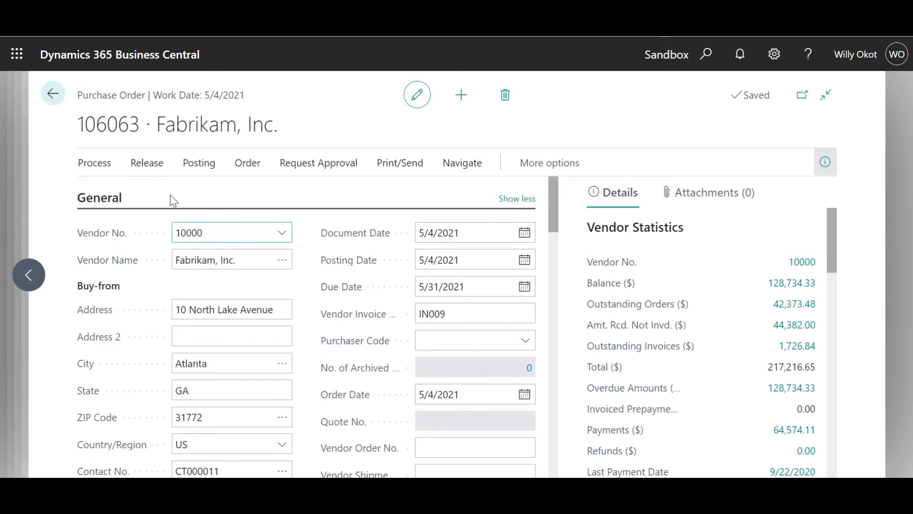
- Release purchase order 106063 and confirm its status shows Released
left_click(149, 166)
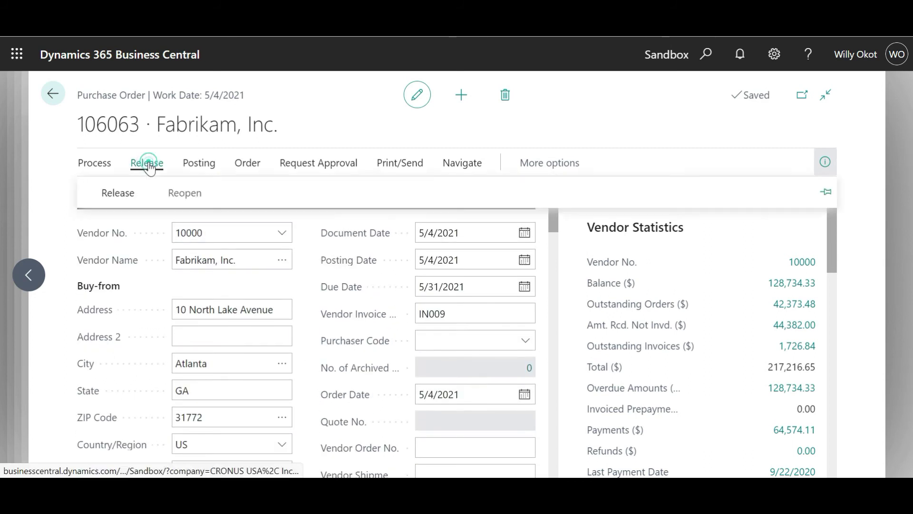
left_click(107, 190)
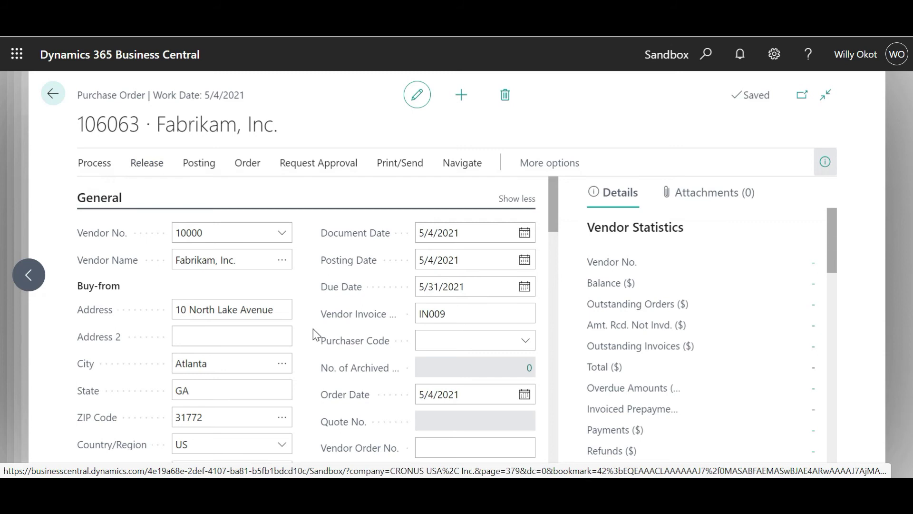
scroll(299, 308, "down", 5)
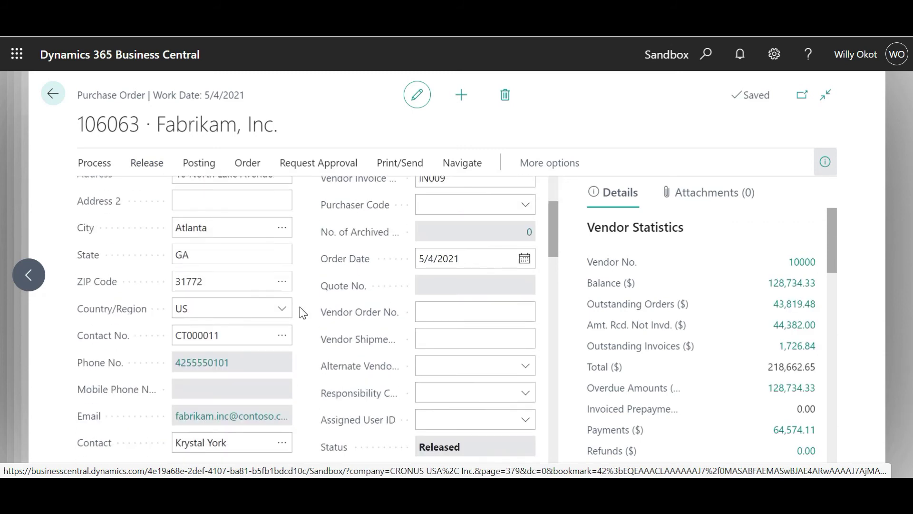
left_click_drag(462, 265, 417, 267)
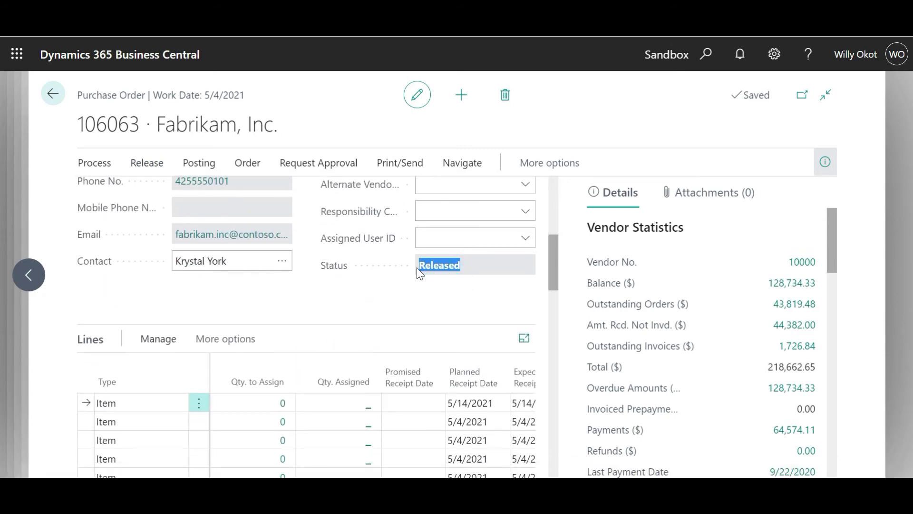
scroll(332, 315, "up", 3)
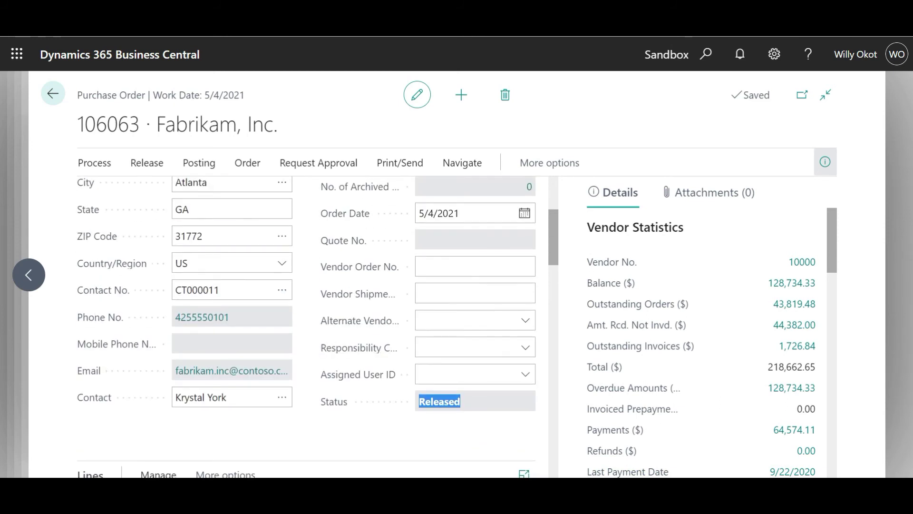
- Send an approval request and dismiss the 'No approval workflow' message
left_click(323, 163)
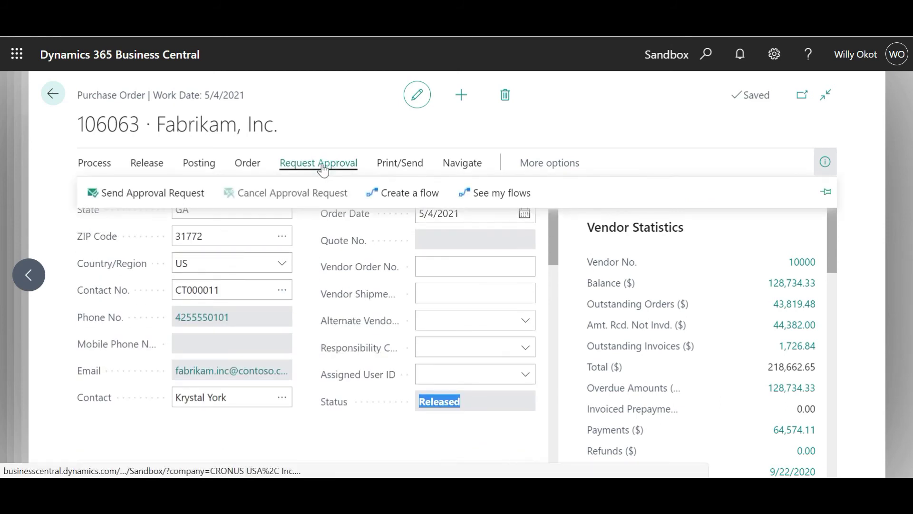
left_click(158, 194)
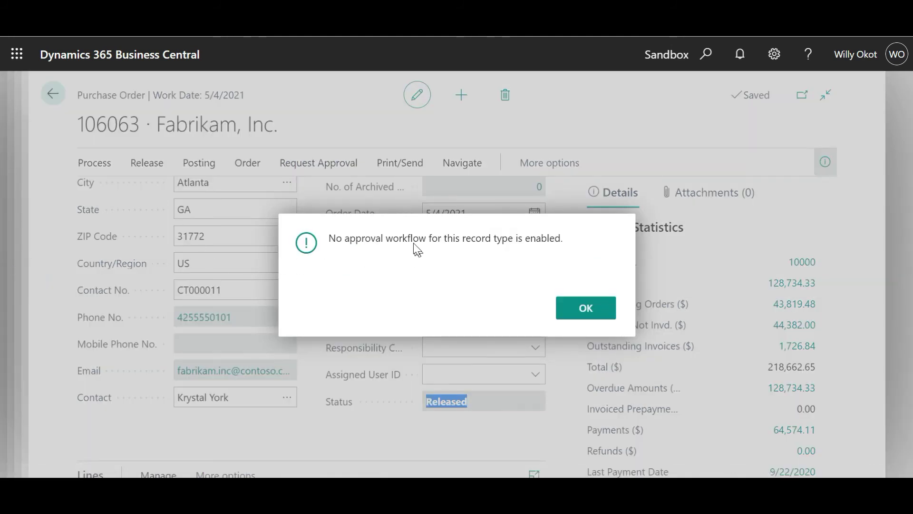
left_click(586, 309)
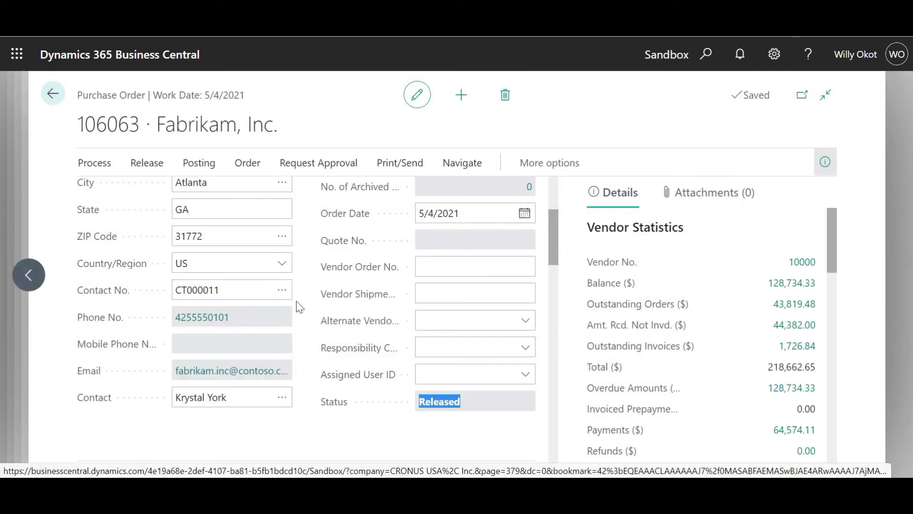
scroll(298, 307, "up", 4)
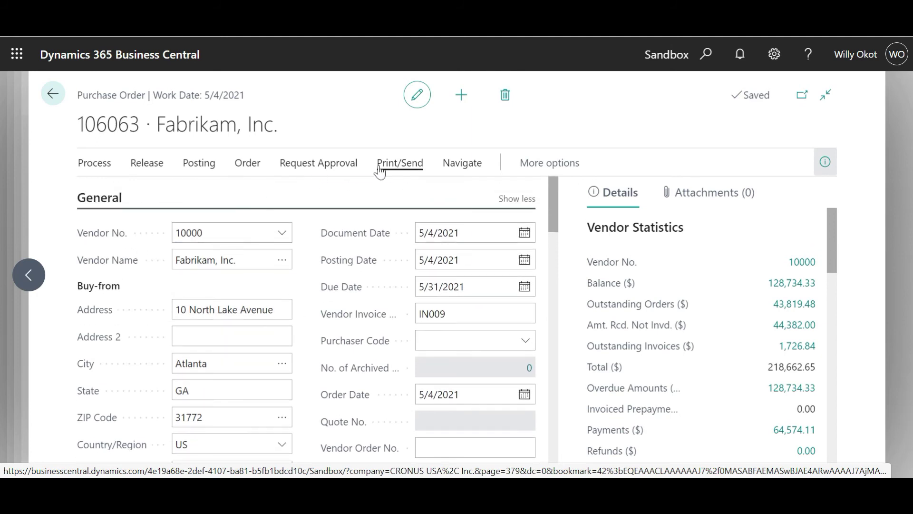
- Preview the Purchase - Order report for order 106063 from Print/Send
left_click(407, 166)
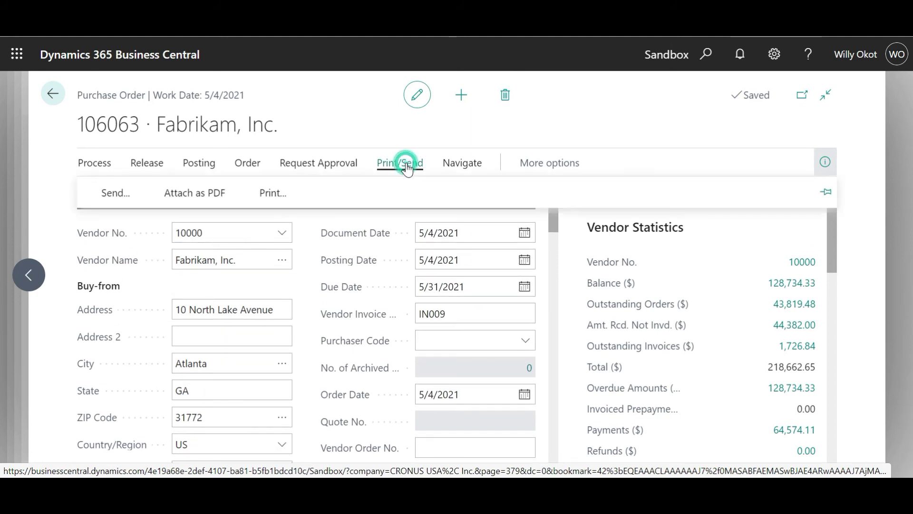
left_click(269, 196)
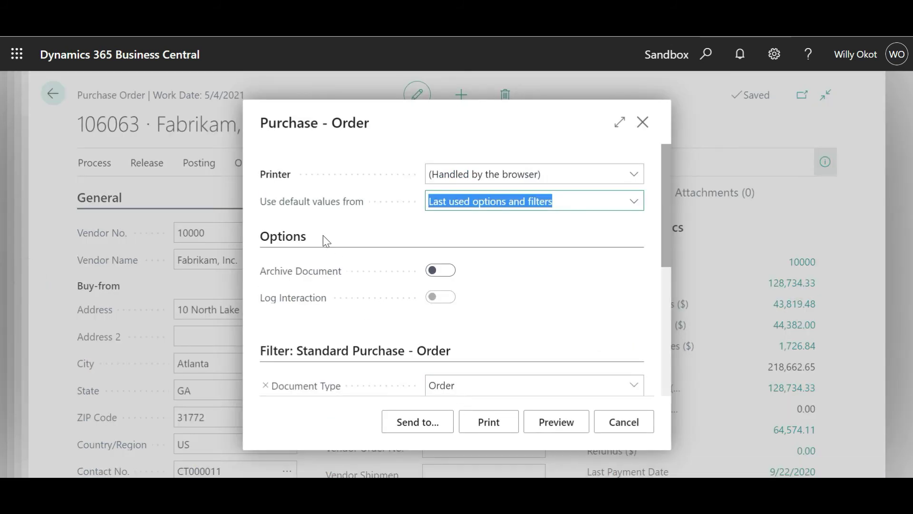
scroll(493, 247, "down", 3)
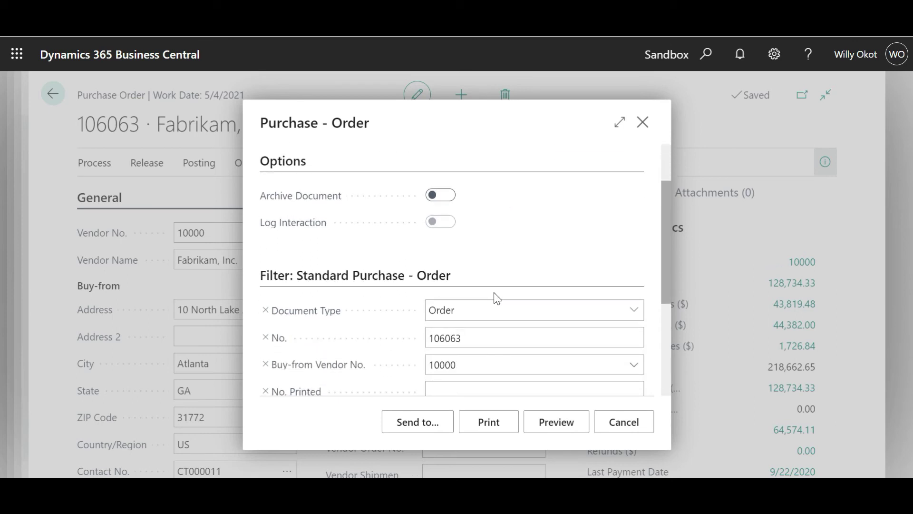
left_click(556, 426)
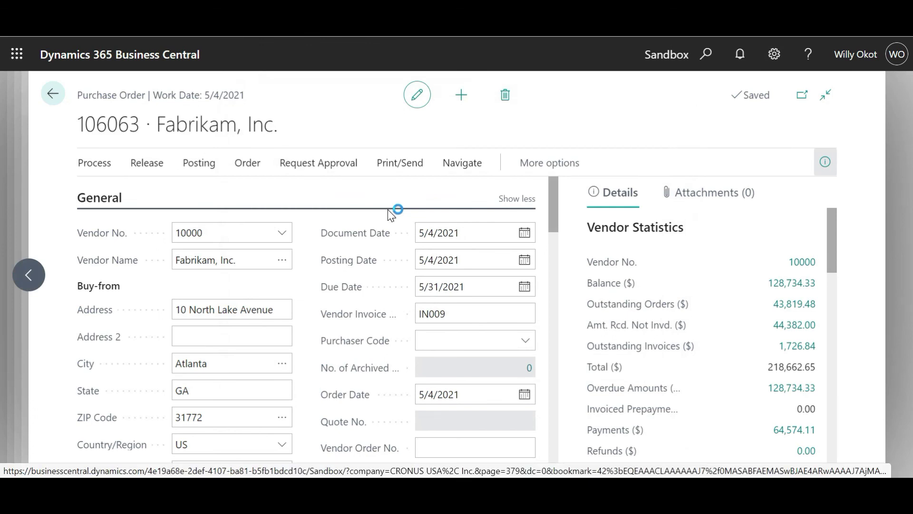
- Post order 106063 with Receive and Invoice, then open posted invoice 108261
left_click(199, 166)
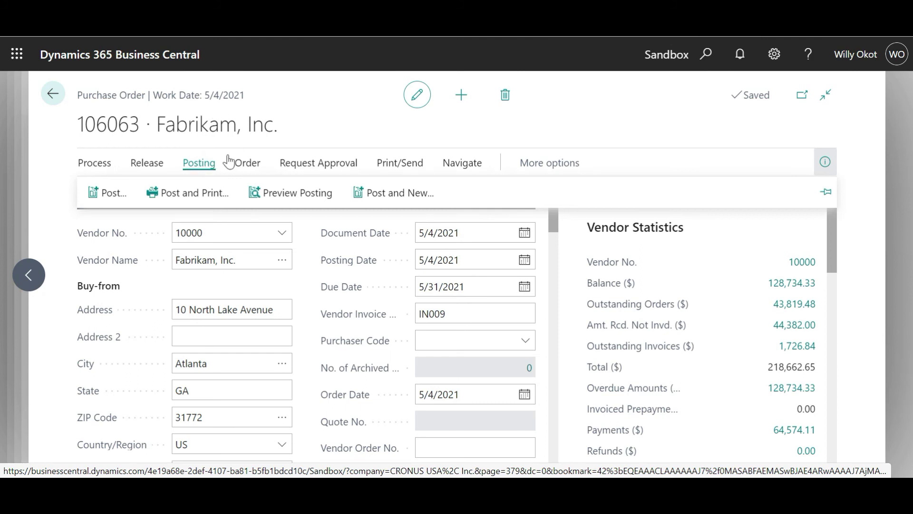
left_click(107, 194)
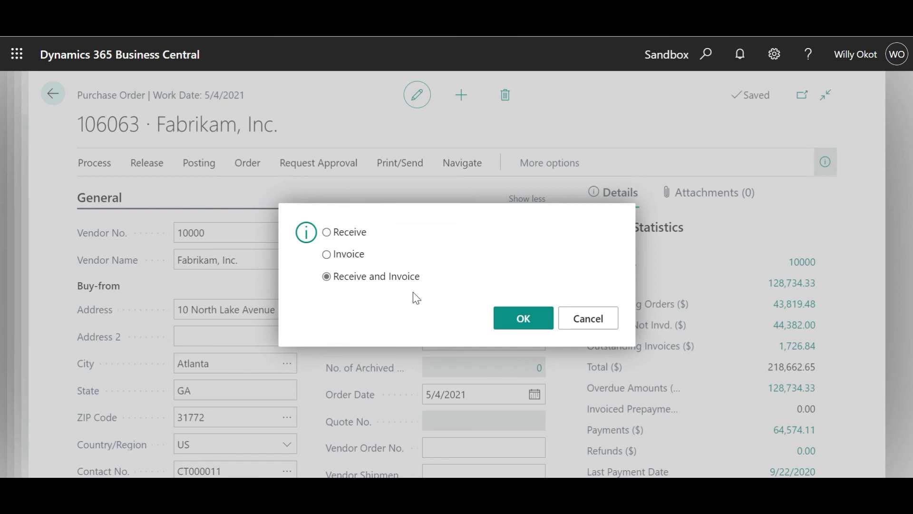
left_click(328, 233)
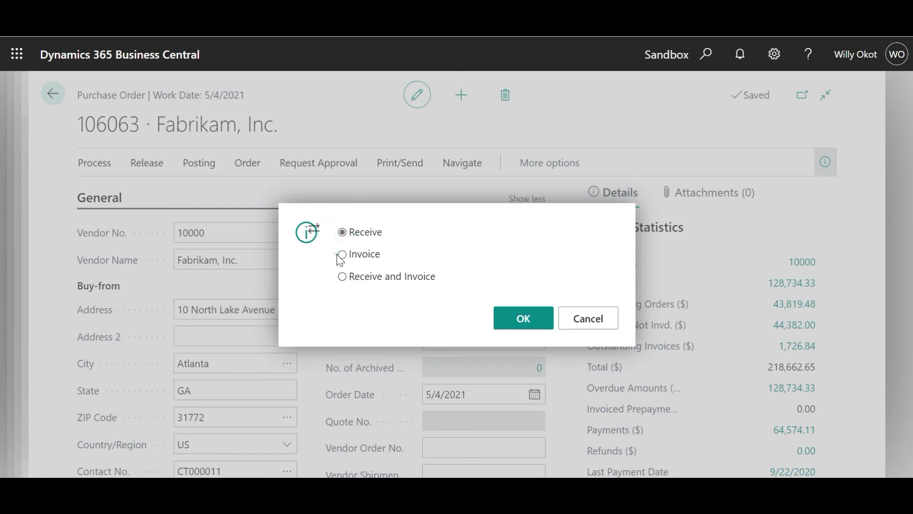
left_click(332, 257)
left_click(328, 276)
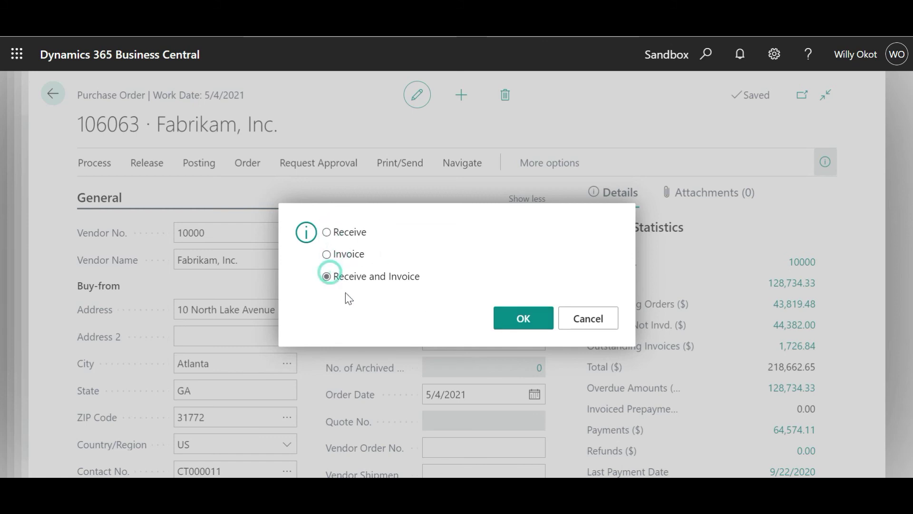
left_click(545, 325)
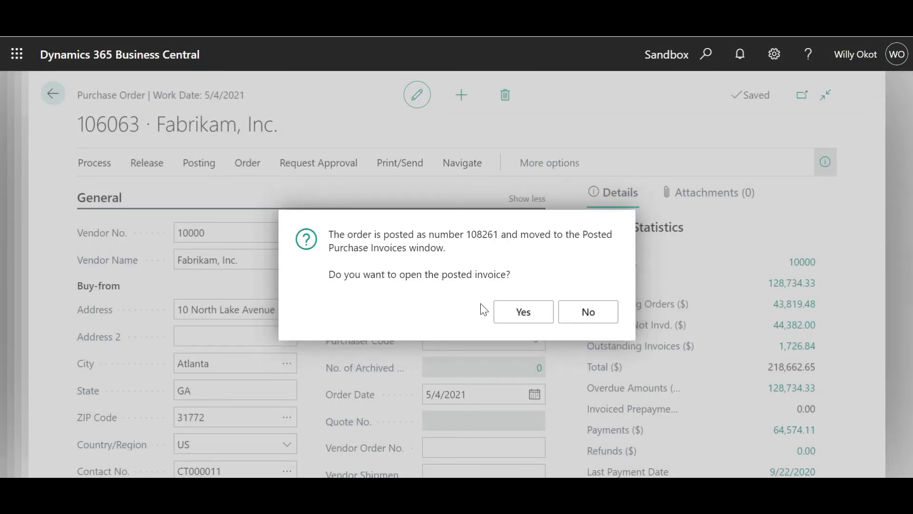
left_click(526, 315)
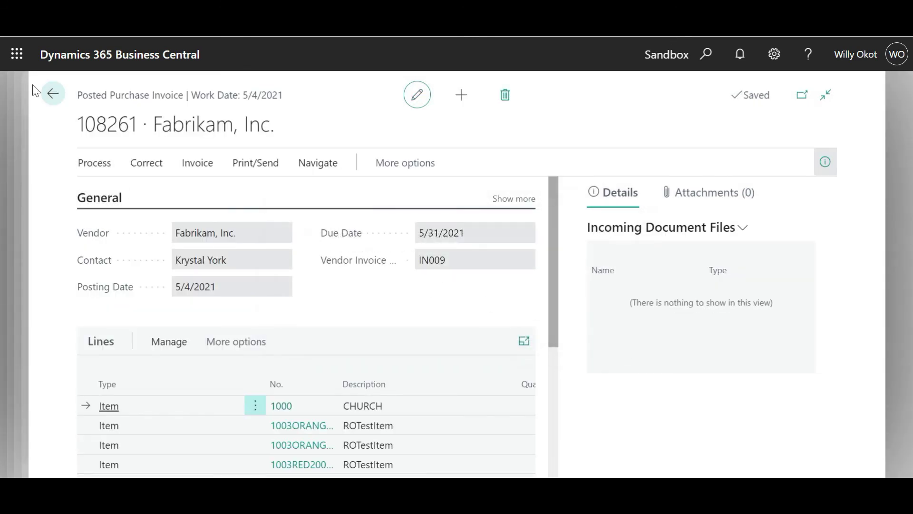
- Return to the Permissions page, stop recording, and add the recorded permissions to CUSTOM PERMISSION
left_click(53, 94)
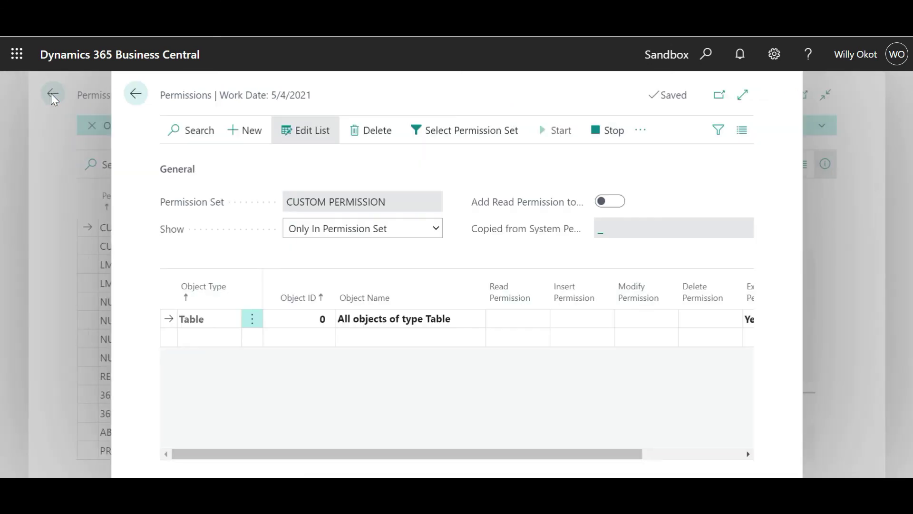
left_click(619, 131)
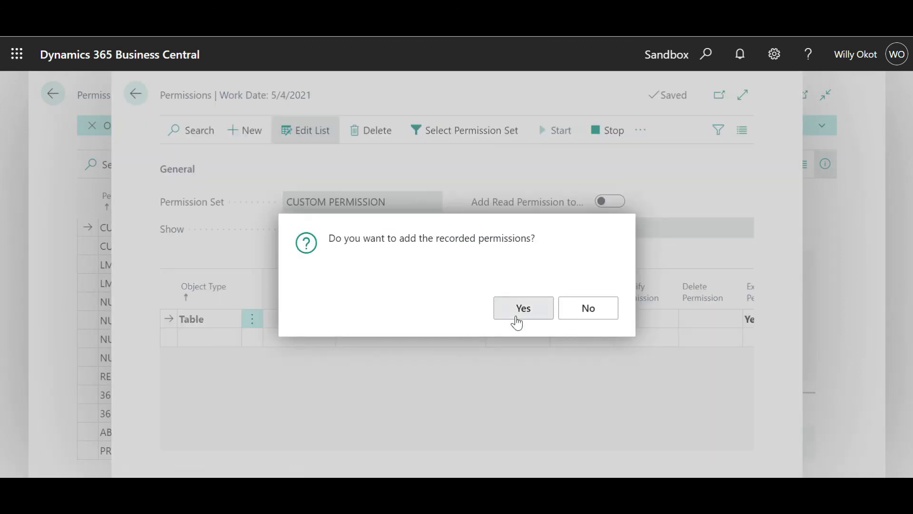
left_click(510, 310)
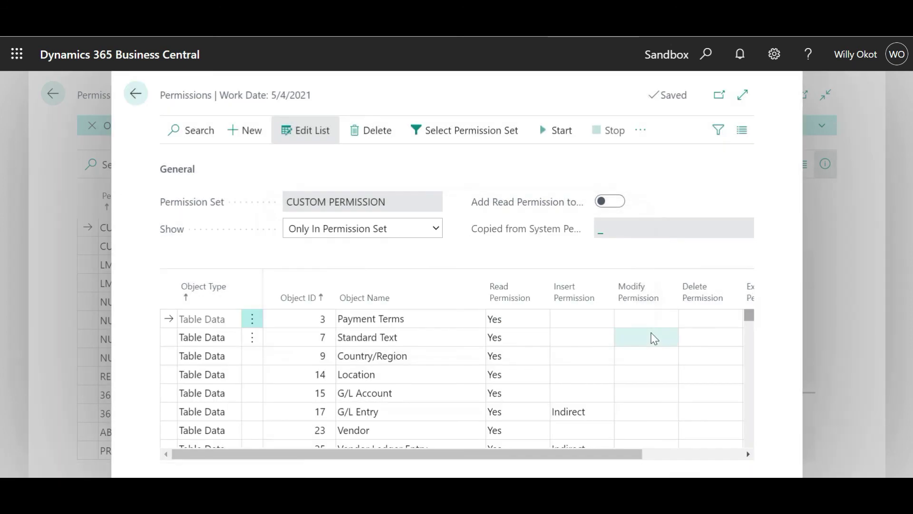
- Scroll through the recorded Table Data, Codeunit and Page lines, then return to Permission Sets
scroll(426, 362, "down", 1)
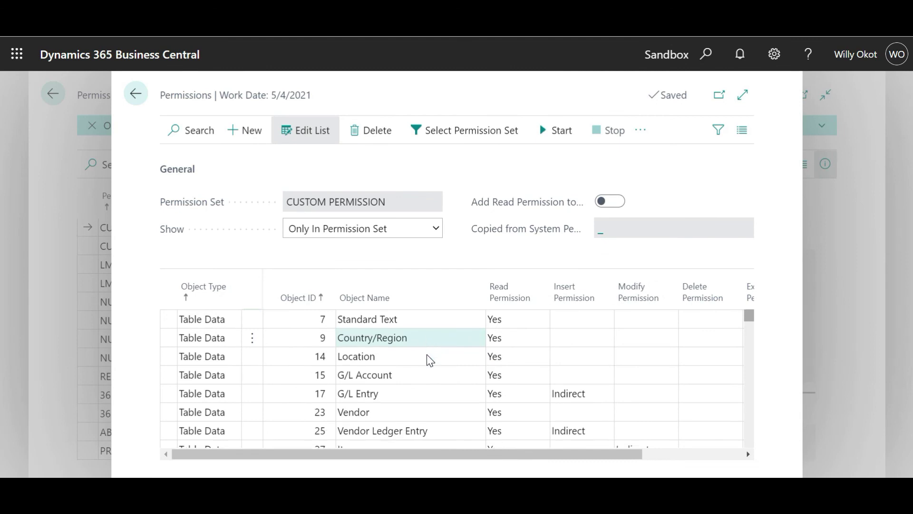
scroll(431, 360, "down", 10)
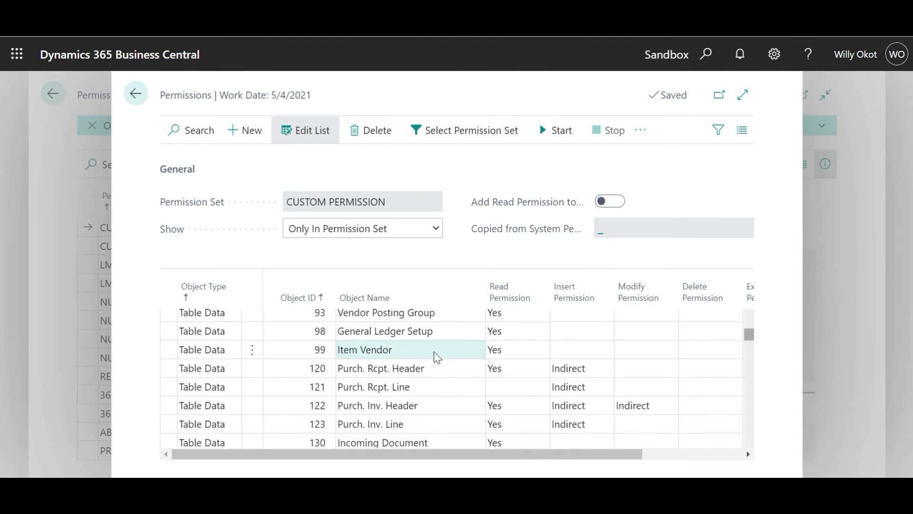
scroll(436, 358, "down", 5)
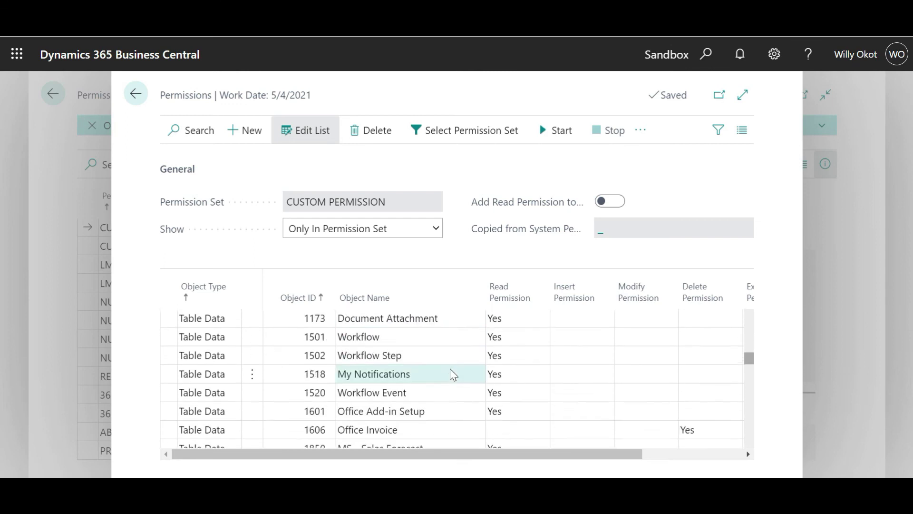
scroll(453, 375, "down", 6)
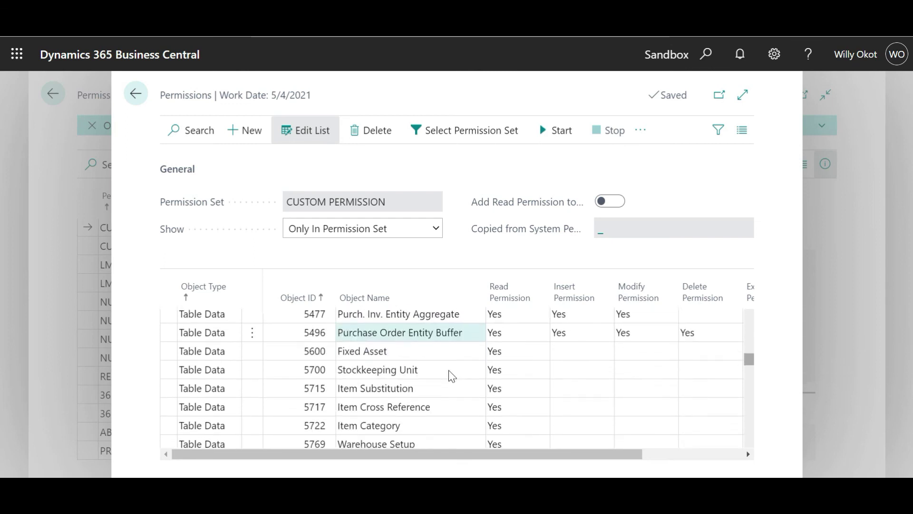
scroll(453, 372, "up", 2)
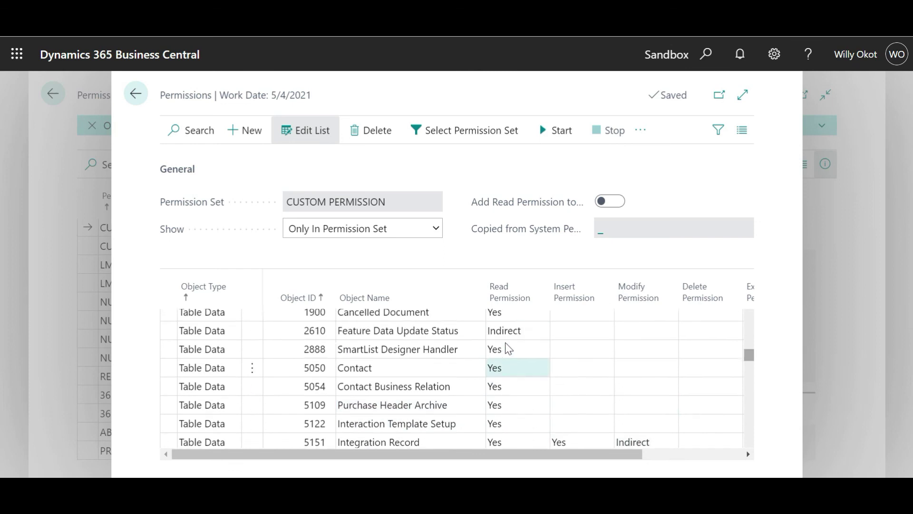
scroll(515, 364, "up", 2)
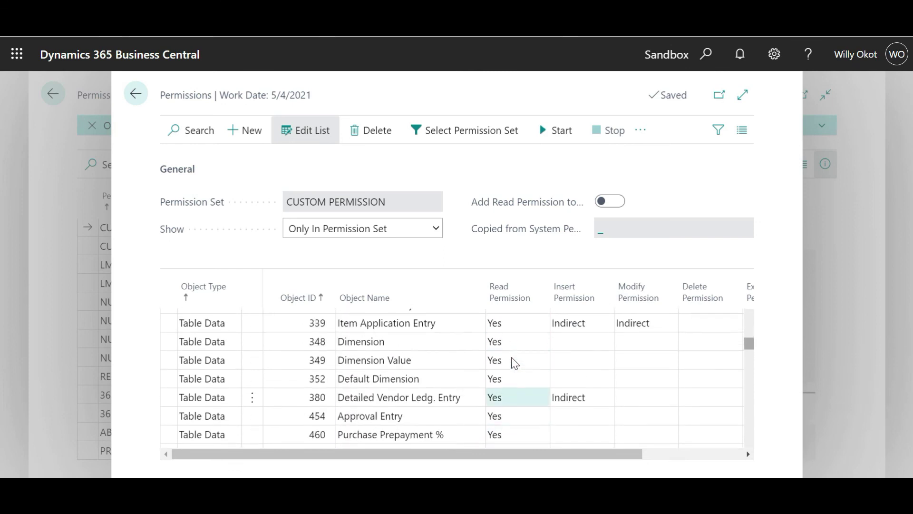
scroll(516, 366, "up", 2)
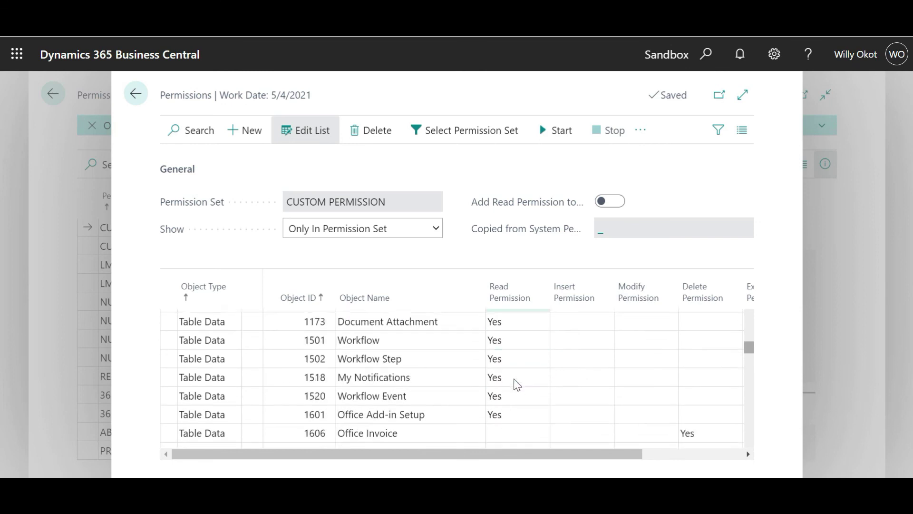
scroll(523, 378, "down", 2)
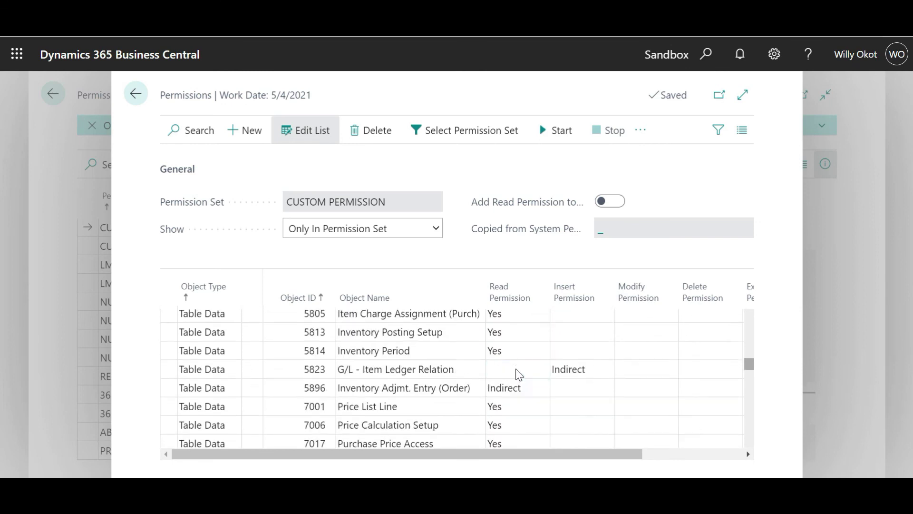
scroll(517, 367, "down", 2)
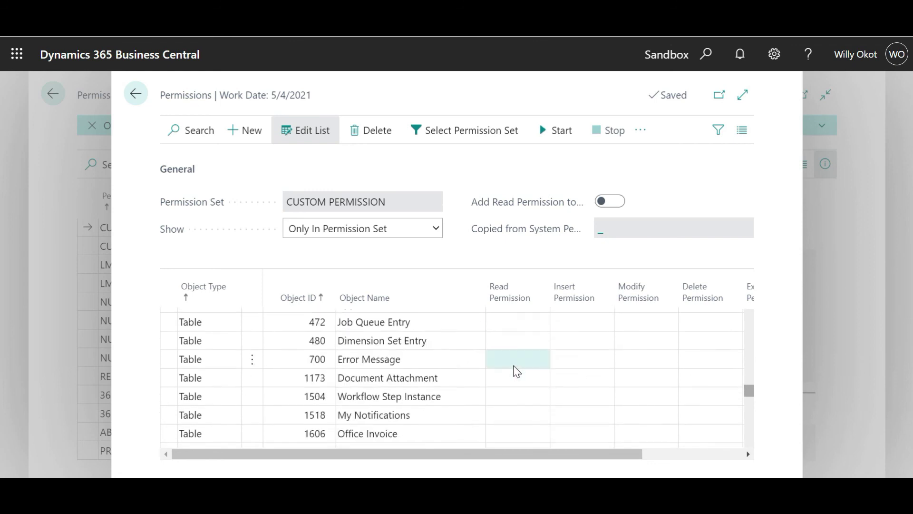
scroll(515, 376, "down", 5)
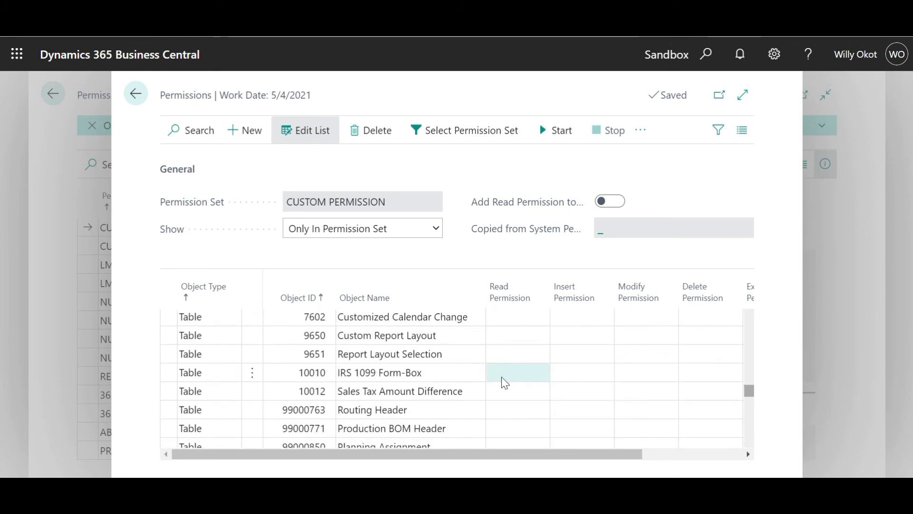
scroll(503, 376, "down", 1)
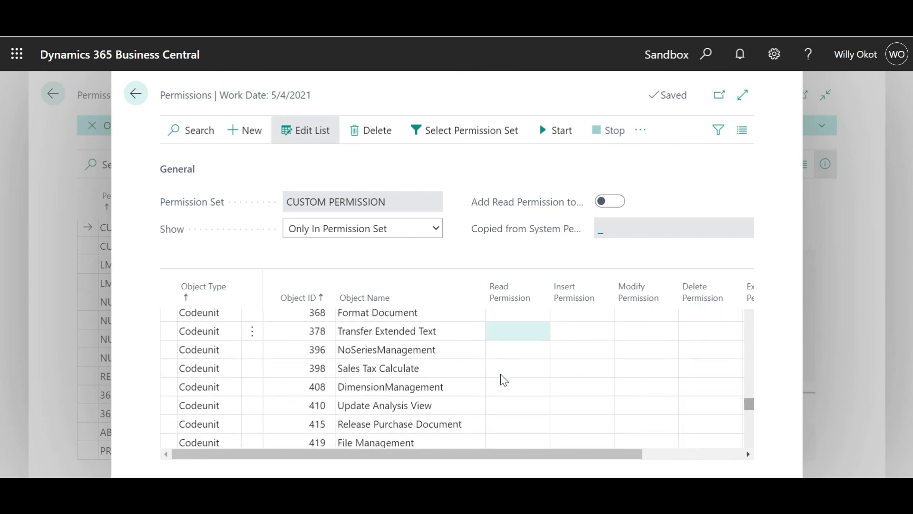
scroll(505, 379, "down", 3)
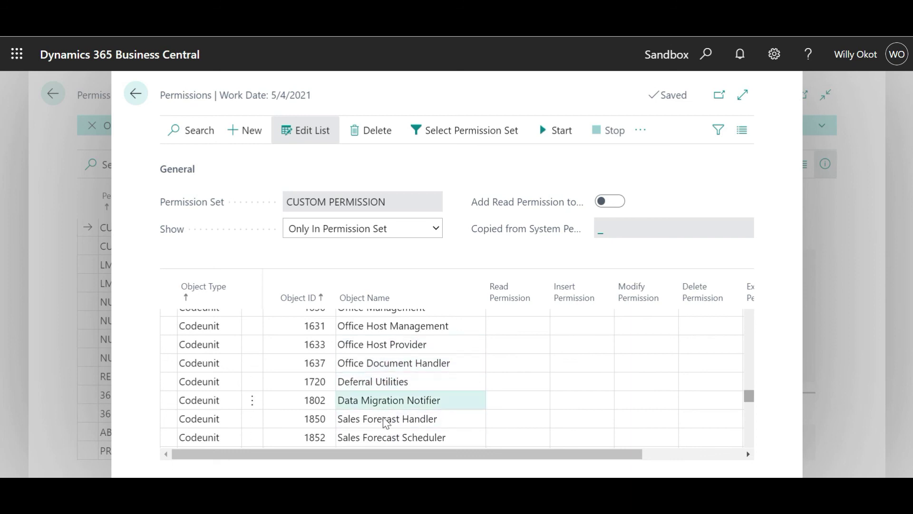
scroll(381, 428, "down", 15)
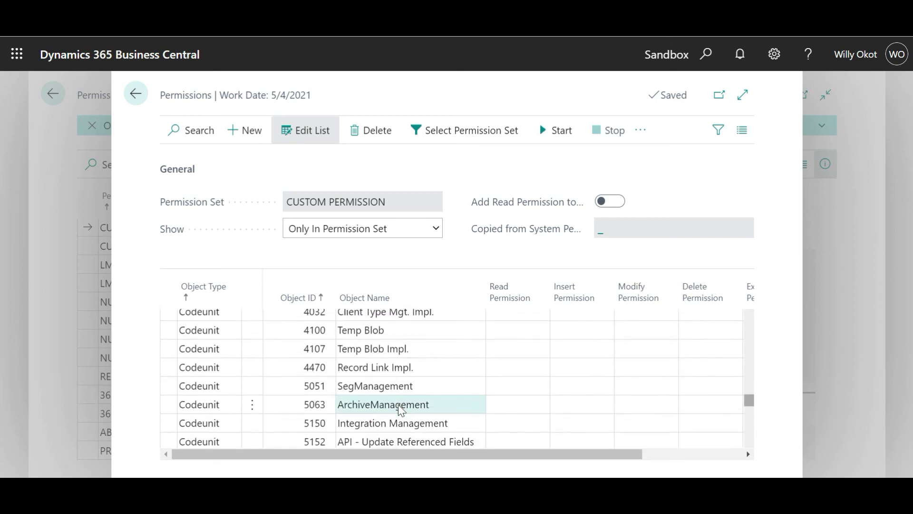
scroll(400, 410, "down", 8)
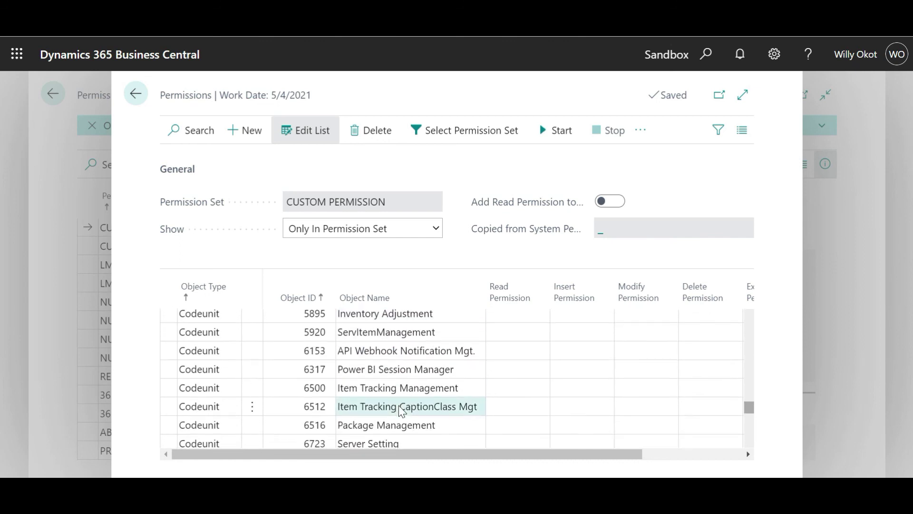
scroll(400, 410, "down", 15)
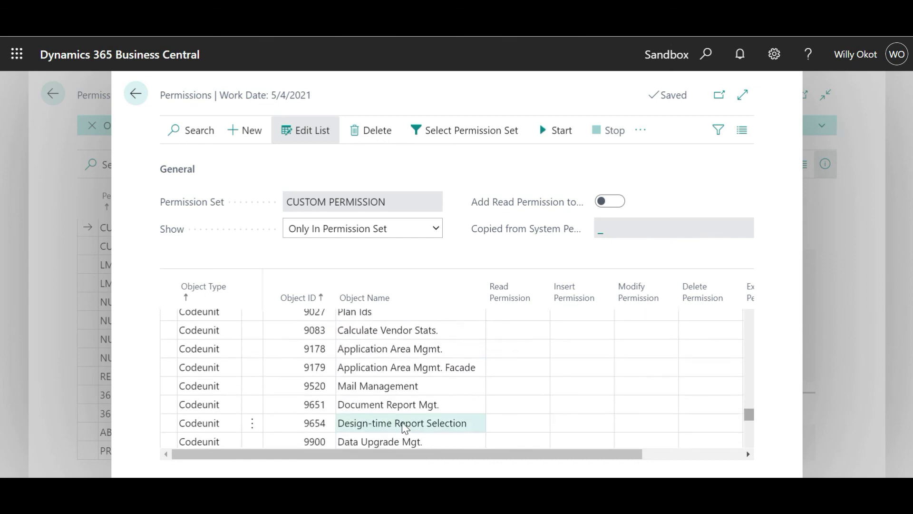
scroll(394, 422, "down", 2)
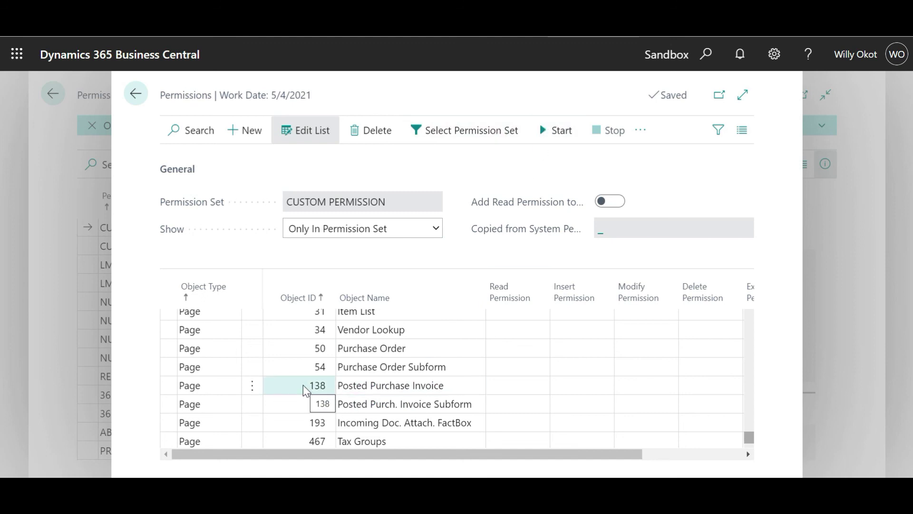
scroll(359, 390, "down", 2)
scroll(359, 390, "up", 2)
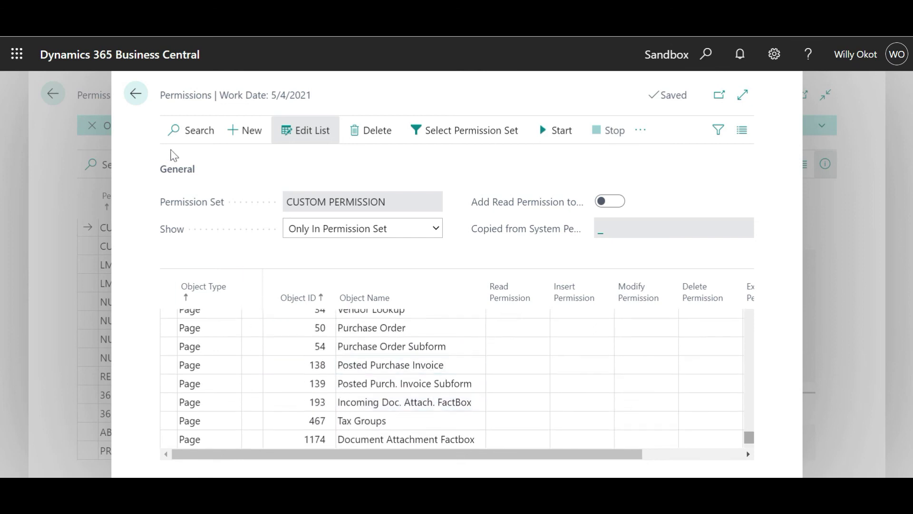
left_click(135, 97)
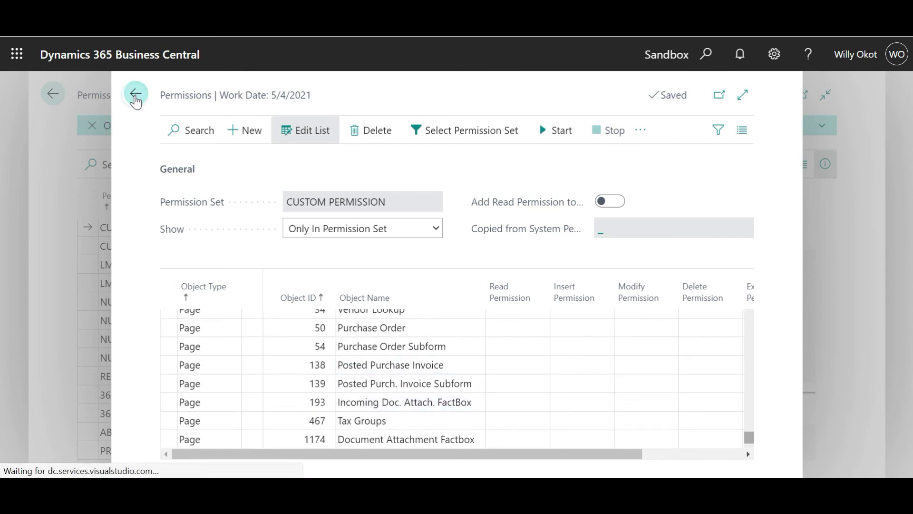